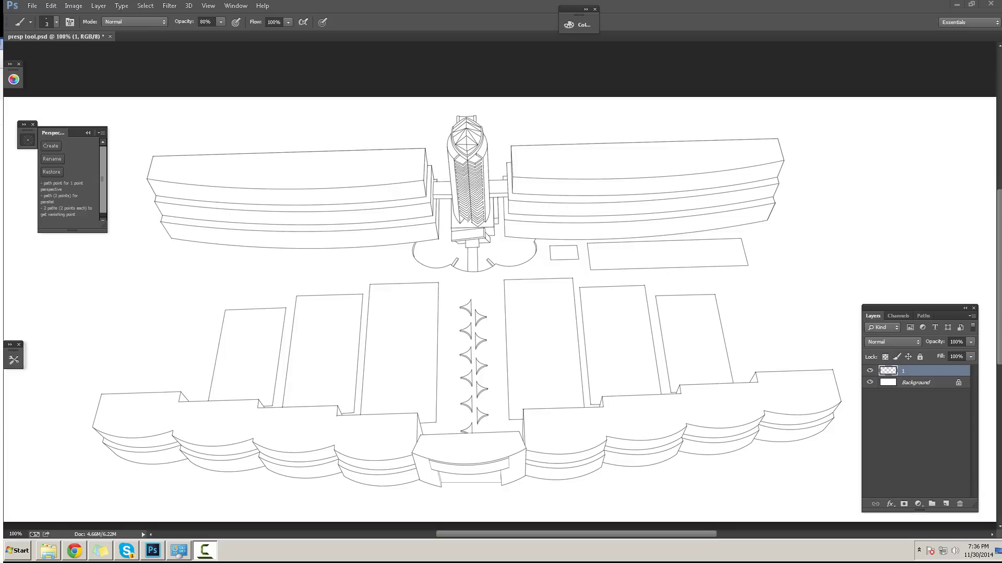
- Open the perspPanel_readme file in the Perspective tool folder, highlight its installation instructions, and close it
{"action": "left_click", "coordinate": [52, 557]}
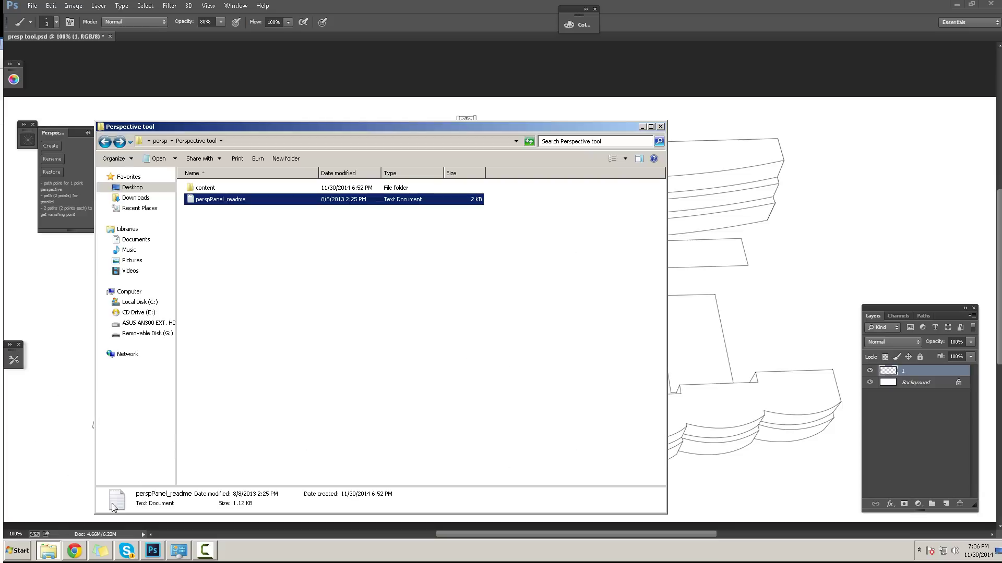
{"action": "left_click", "coordinate": [287, 289]}
{"action": "double_click", "coordinate": [221, 200]}
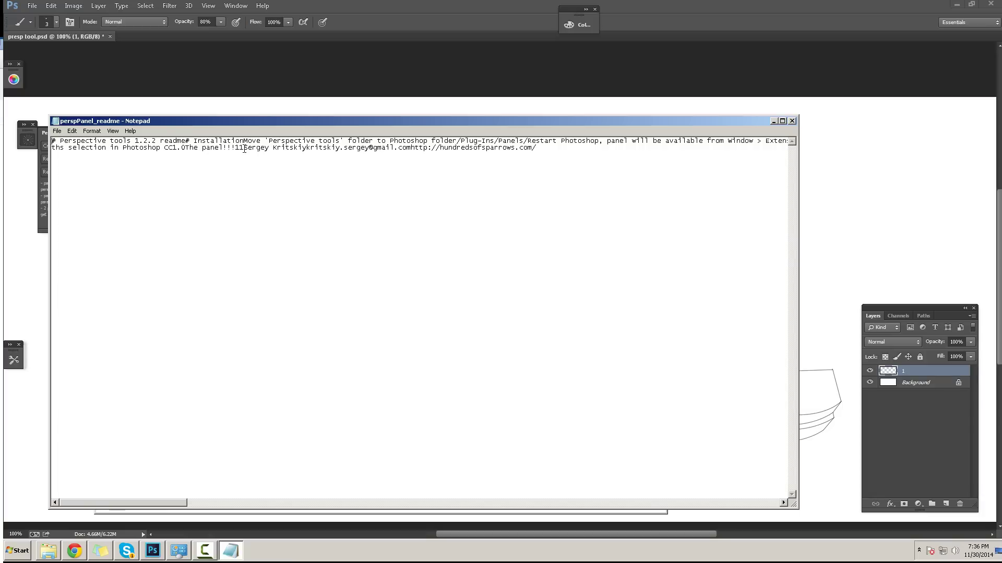
{"action": "left_click_drag", "start_coordinate": [245, 149], "coordinate": [311, 149]}
{"action": "mouse_move", "coordinate": [165, 500]}
{"action": "left_mouse_down"}
{"action": "mouse_move", "coordinate": [375, 502]}
{"action": "mouse_move", "coordinate": [161, 501]}
{"action": "left_mouse_up"}
{"action": "left_click_drag", "start_coordinate": [194, 139], "coordinate": [512, 141]}
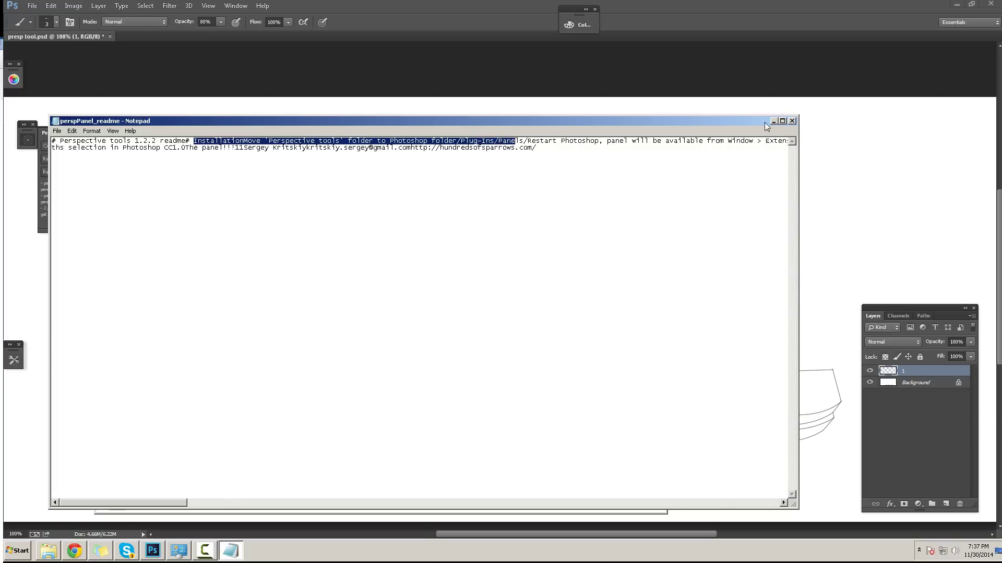
{"action": "left_click", "coordinate": [793, 122]}
{"action": "left_click", "coordinate": [345, 299]}
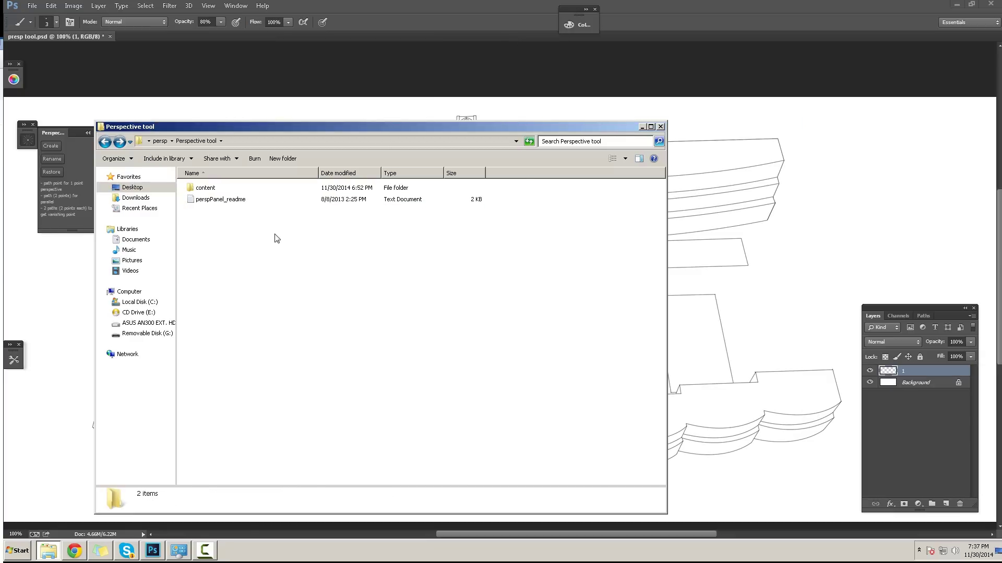
- Inspect the files in the content folder of Perspective tool, and return to the drawing in Photoshop
{"action": "double_click", "coordinate": [214, 189]}
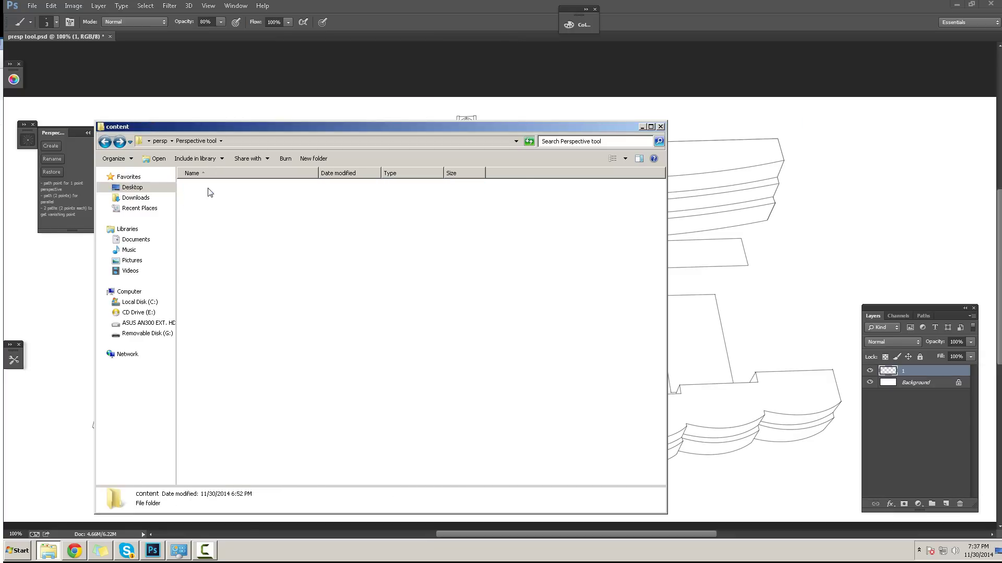
{"action": "left_click_drag", "start_coordinate": [219, 303], "coordinate": [290, 285]}
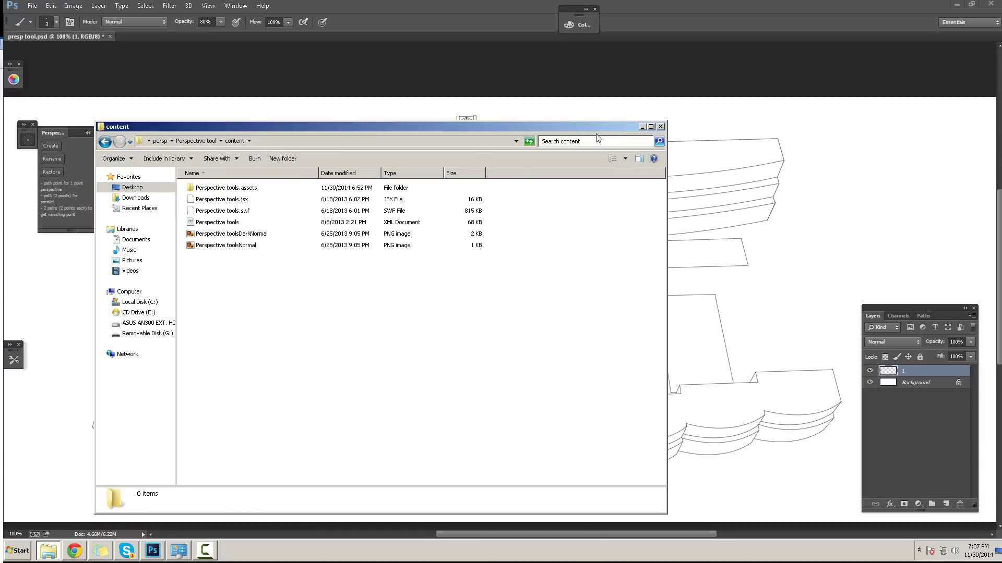
{"action": "left_click", "coordinate": [643, 128]}
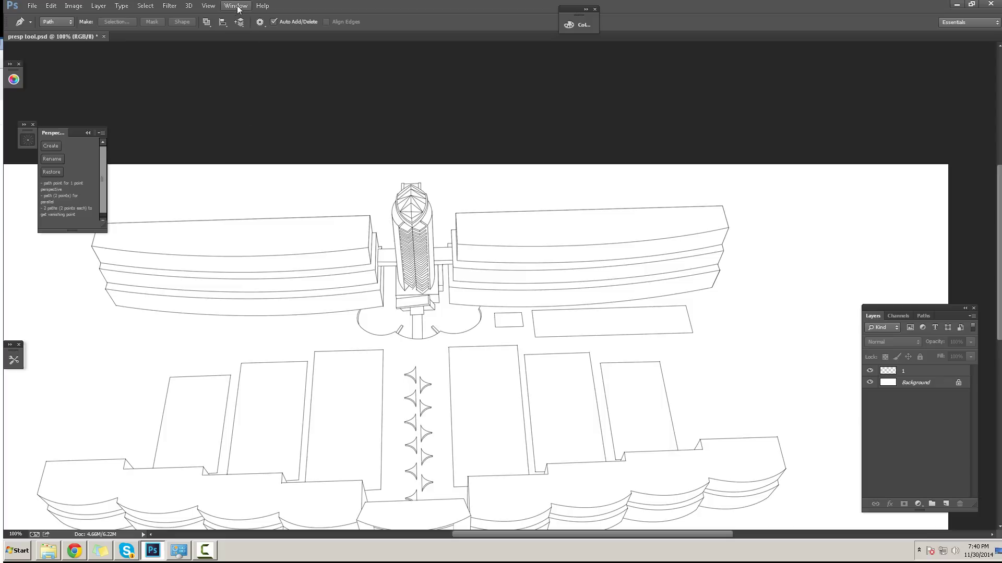
- Hide the Perspective tools extension panel and show it again
{"action": "left_click", "coordinate": [233, 5]}
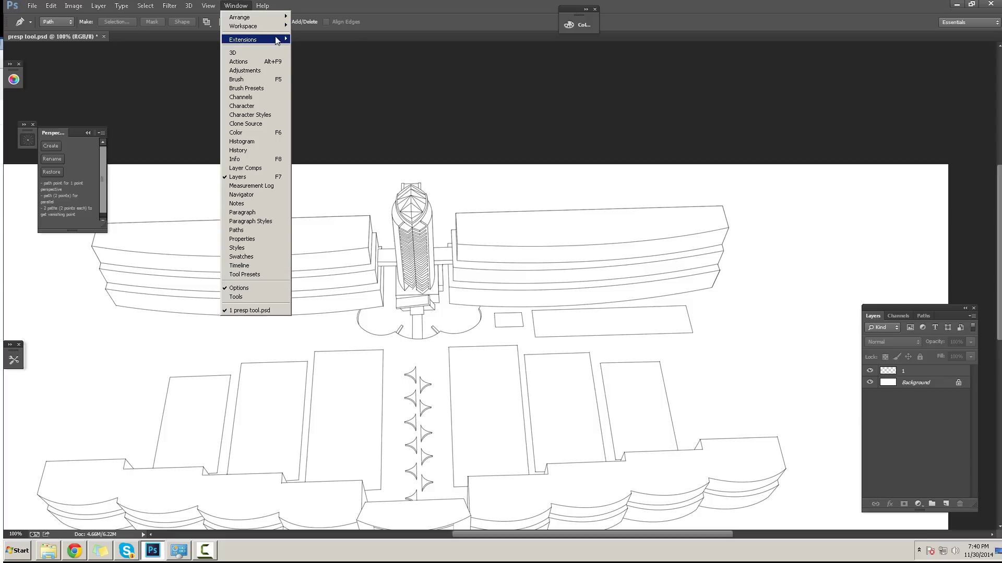
{"action": "mouse_move", "coordinate": [282, 40]}
{"action": "left_click", "coordinate": [318, 70]}
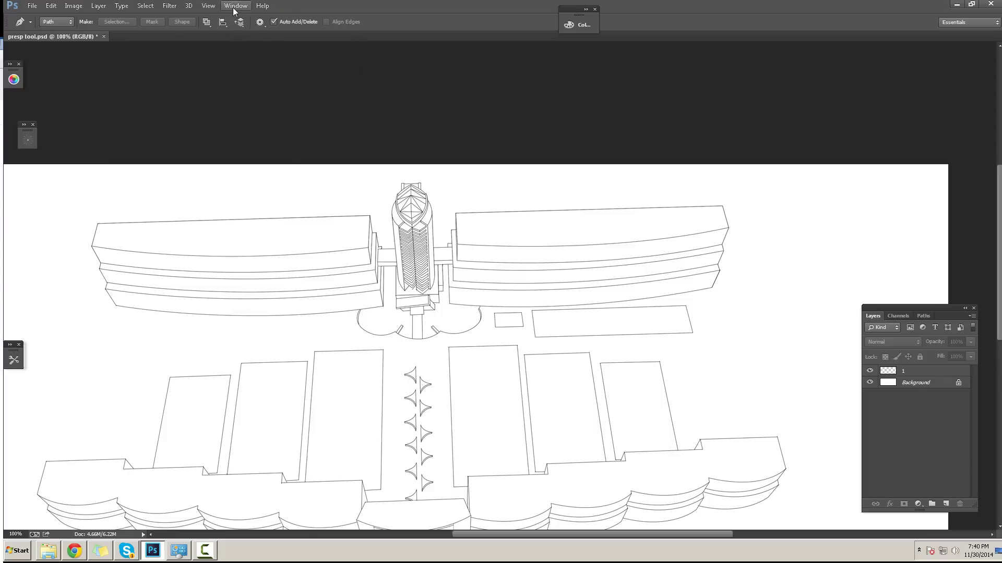
{"action": "left_click", "coordinate": [234, 5]}
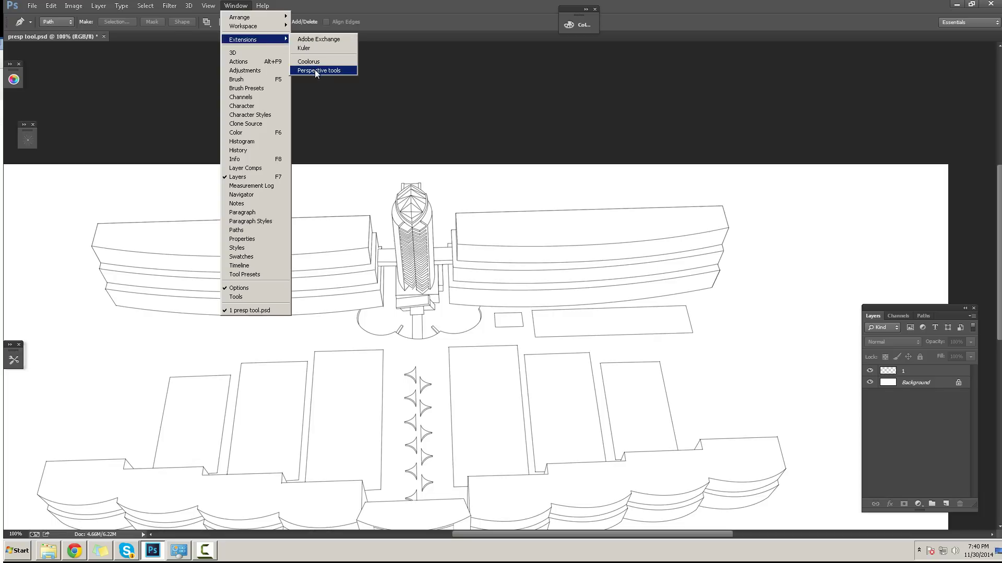
{"action": "left_click", "coordinate": [317, 72]}
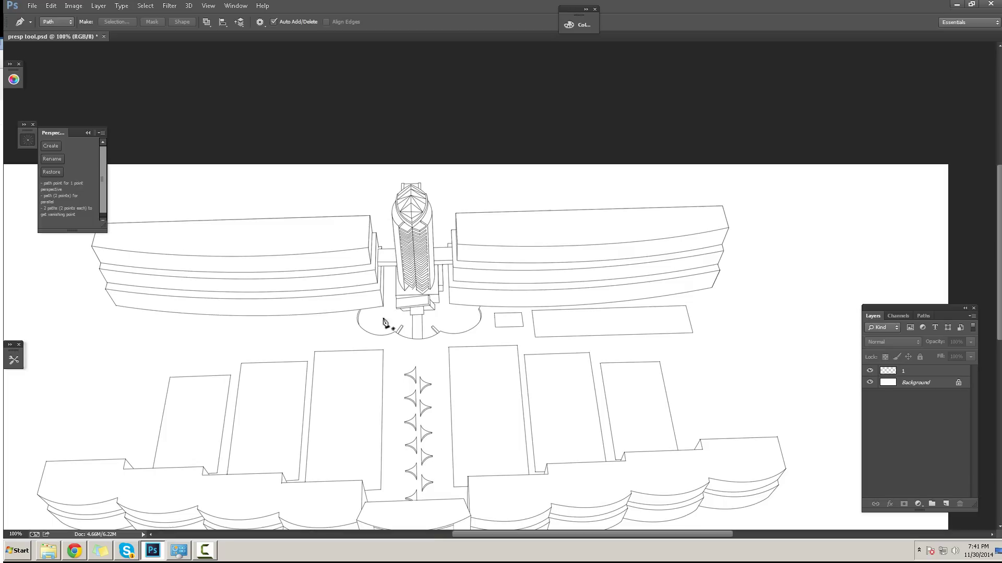
- Draw a two-point Pen path along the short slanted roof edge at the outer end of the left building
{"action": "key", "text": "space"}
{"action": "left_click_drag", "start_coordinate": [385, 360], "coordinate": [424, 296]}
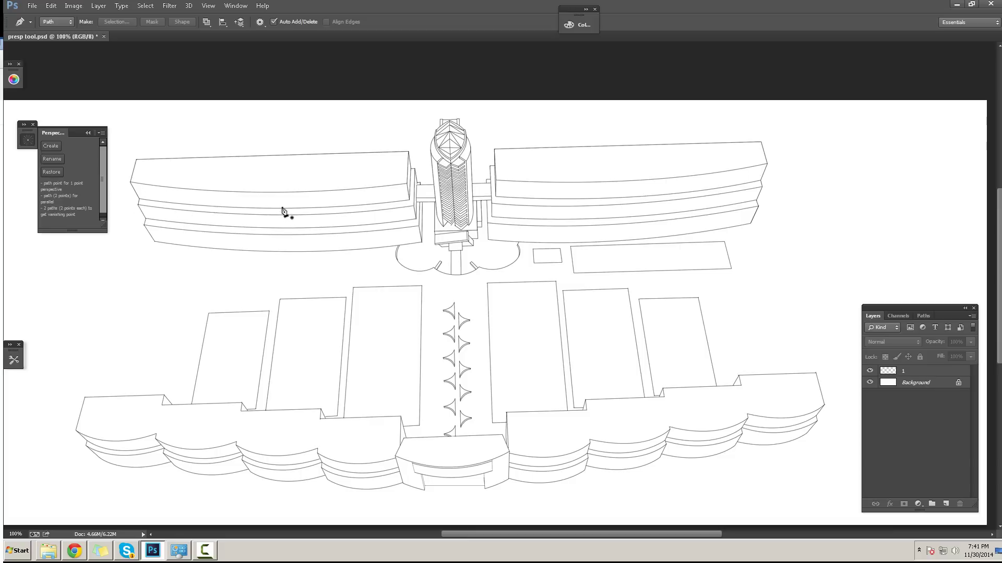
{"action": "left_click_drag", "start_coordinate": [225, 203], "coordinate": [307, 264]}
{"action": "left_click", "coordinate": [220, 231], "text": "ctrl"}
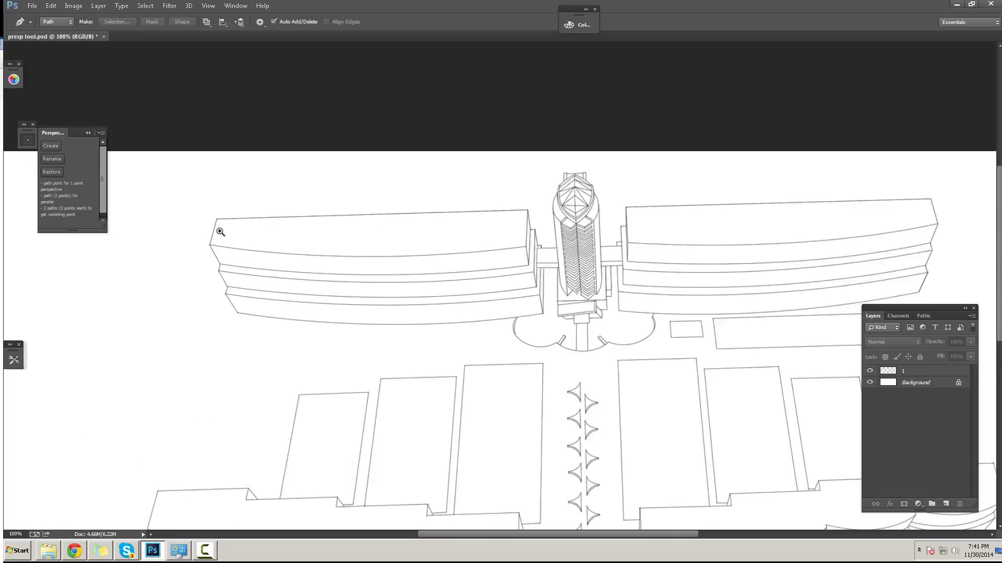
{"action": "left_click", "coordinate": [219, 232]}
{"action": "left_click", "coordinate": [195, 190]}
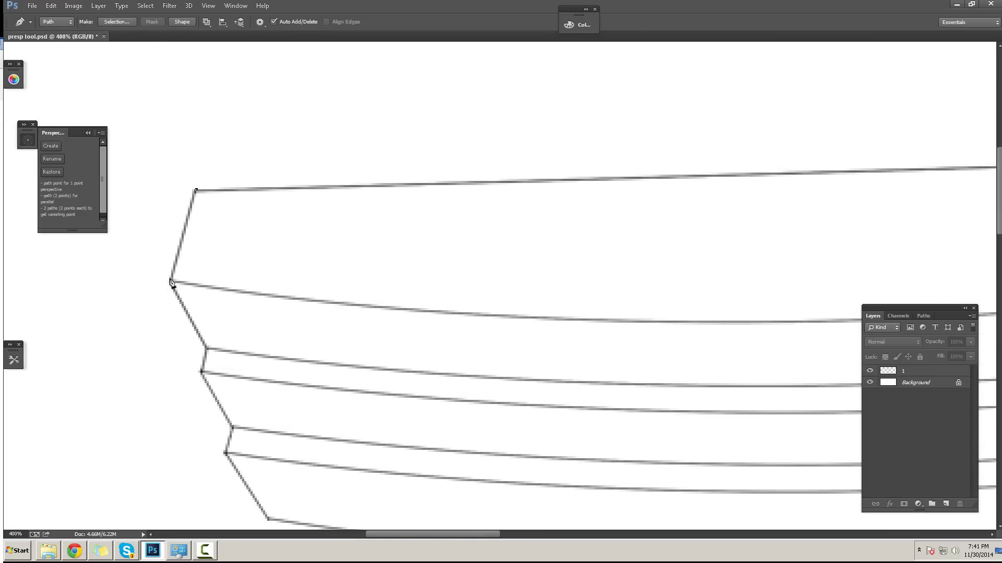
{"action": "left_click", "coordinate": [171, 281]}
- Replace the roof-edge path with a two-point Pen path along the inward-sloping wall edge directly beneath the left building's outer roof corner
{"action": "left_click", "coordinate": [234, 308], "text": "alt"}
{"action": "left_click", "coordinate": [235, 308], "text": "alt"}
{"action": "left_click_drag", "start_coordinate": [360, 309], "coordinate": [134, 302]}
{"action": "left_click_drag", "start_coordinate": [435, 291], "coordinate": [768, 226]}
{"action": "left_click", "coordinate": [311, 196], "text": "ctrl"}
{"action": "left_click", "coordinate": [312, 197], "text": "ctrl"}
{"action": "left_click", "coordinate": [312, 197], "text": "ctrl"}
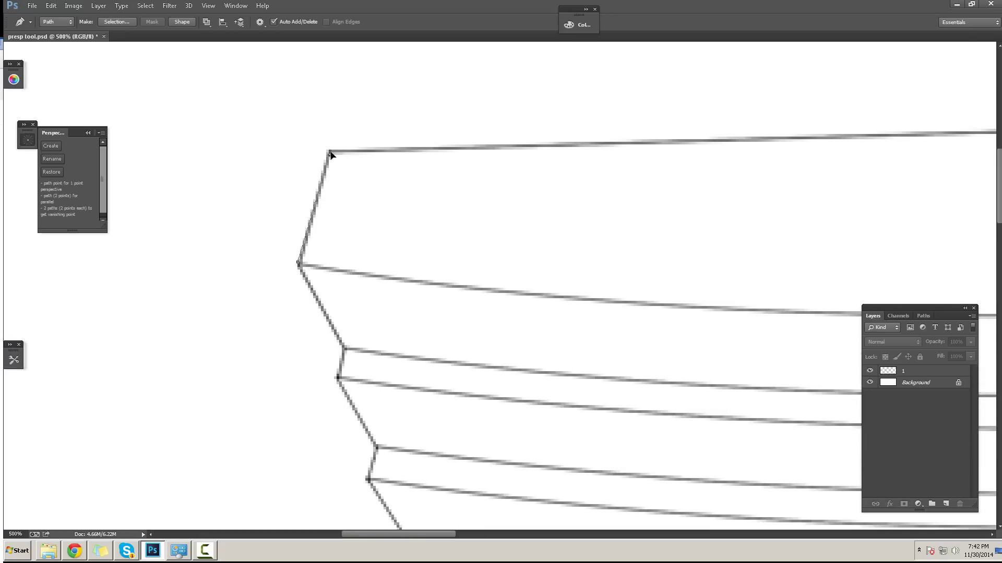
{"action": "left_click_drag", "start_coordinate": [261, 120], "coordinate": [383, 336]}
{"action": "left_click", "coordinate": [299, 266]}
{"action": "left_click", "coordinate": [345, 349]}
- Draw a second two-point Pen path along the matching inward-sloping wall edge beneath the right building's outer roof corner
{"action": "left_click", "coordinate": [367, 369], "text": "alt"}
{"action": "left_click", "coordinate": [367, 369], "text": "alt"}
{"action": "left_click", "coordinate": [367, 369], "text": "alt"}
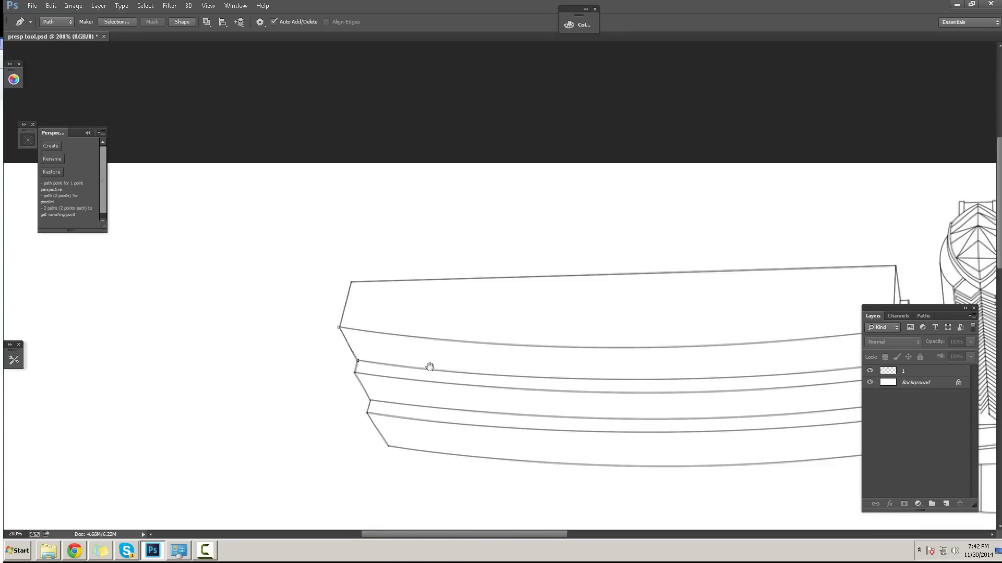
{"action": "left_click_drag", "start_coordinate": [485, 389], "coordinate": [219, 291]}
{"action": "left_click_drag", "start_coordinate": [662, 268], "coordinate": [173, 292]}
{"action": "left_click_drag", "start_coordinate": [742, 230], "coordinate": [293, 239]}
{"action": "left_click", "coordinate": [419, 230], "text": "ctrl"}
{"action": "left_click", "coordinate": [417, 228], "text": "ctrl"}
{"action": "scroll", "coordinate": [416, 225], "scroll_direction": "up", "scroll_amount": 1}
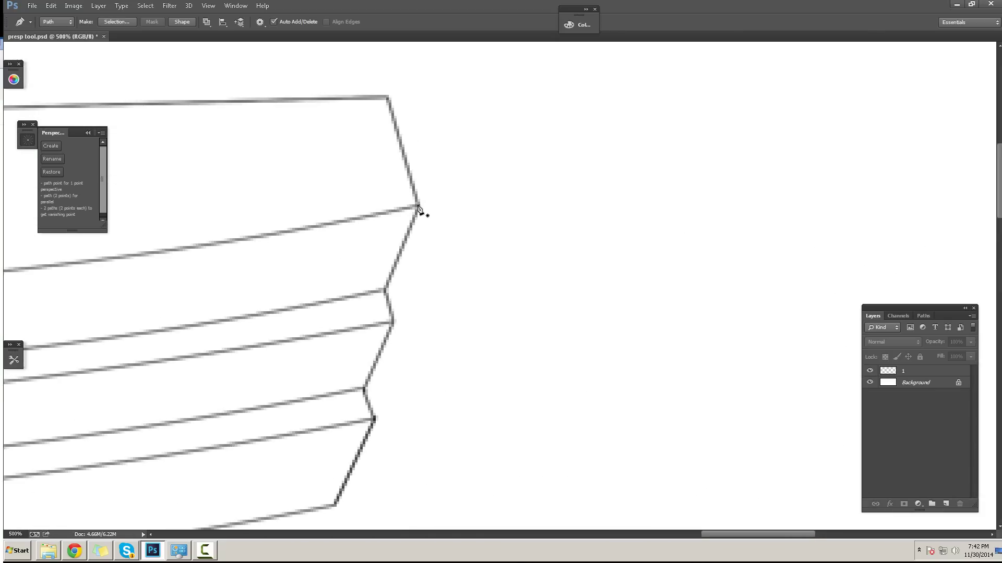
{"action": "left_click", "coordinate": [417, 205]}
{"action": "left_click", "coordinate": [385, 290]}
{"action": "double_click", "coordinate": [384, 290], "text": "ctrl"}
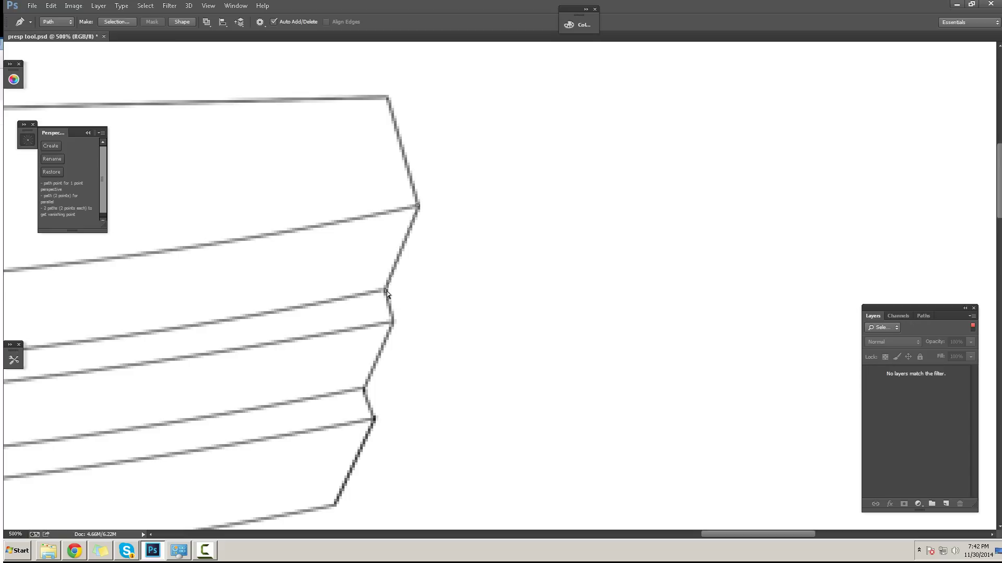
- Create perspective lines from the two paths with a frequency modifier of 1
{"action": "left_click", "coordinate": [364, 307], "text": "alt"}
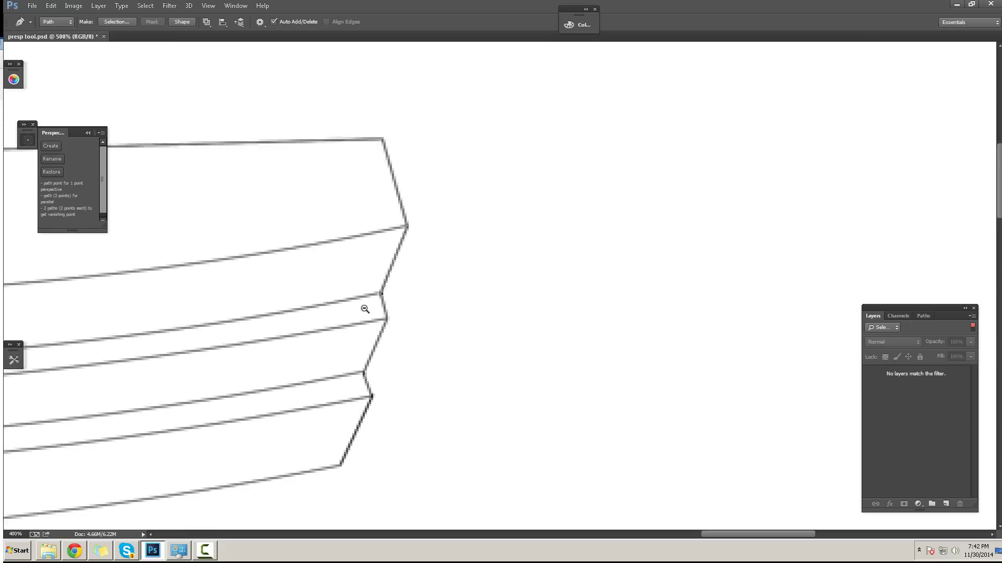
{"action": "left_click", "coordinate": [365, 309], "text": "alt"}
{"action": "left_click", "coordinate": [365, 308], "text": "alt"}
{"action": "left_click_drag", "start_coordinate": [344, 320], "coordinate": [697, 293]}
{"action": "scroll", "coordinate": [359, 325], "scroll_direction": "down", "scroll_amount": 2}
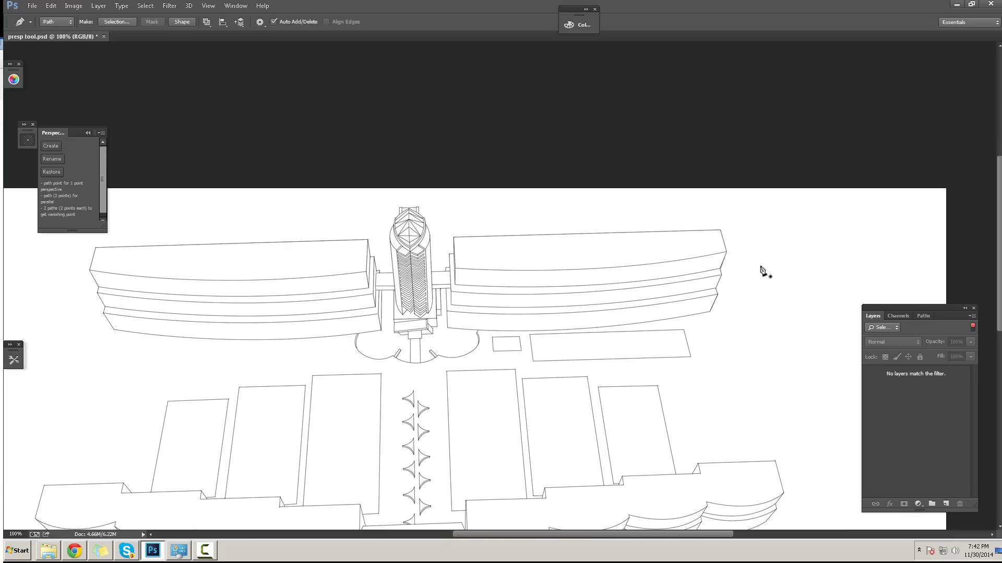
{"action": "left_click", "coordinate": [51, 145]}
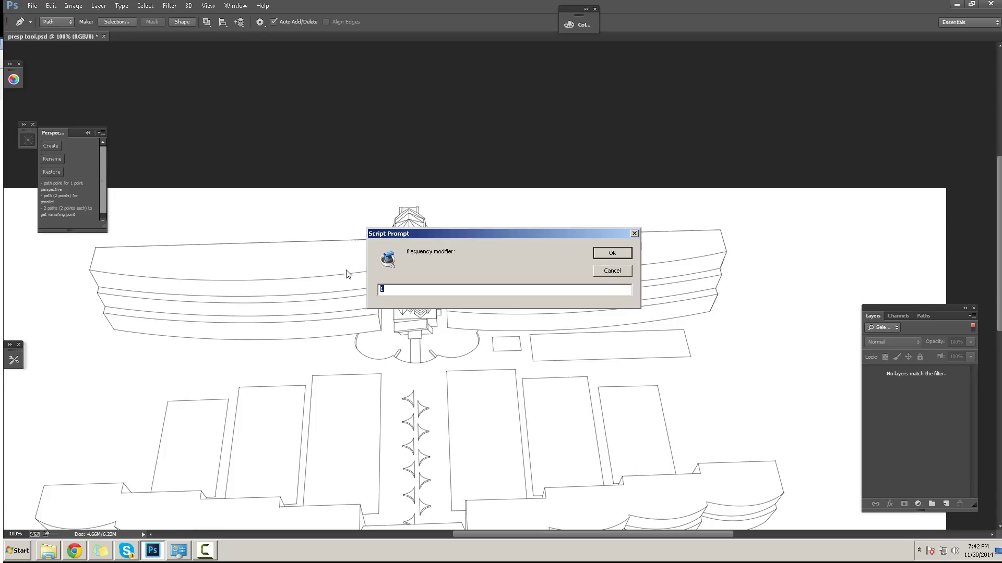
{"action": "left_click", "coordinate": [612, 253]}
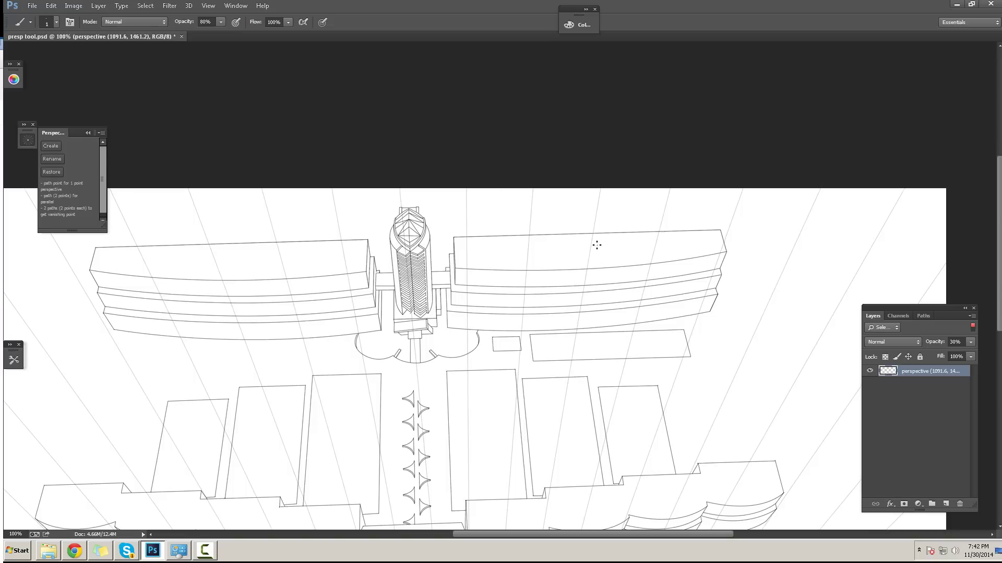
- Add a new layer and sketch a spacing arrow between two perspective lines, with a midpoint mark, frequency notes and an in-between line
{"action": "left_click", "coordinate": [945, 504]}
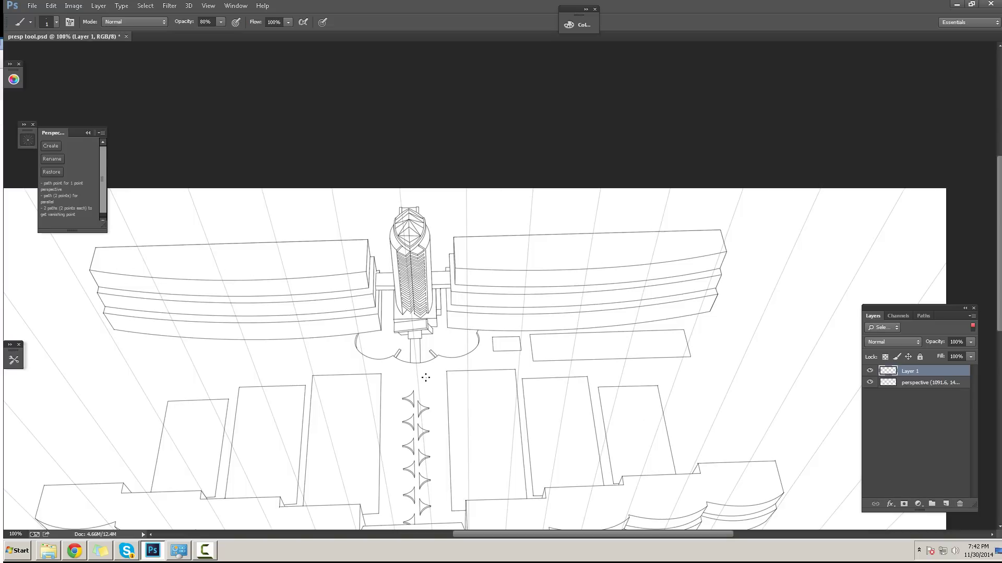
{"action": "mouse_move", "coordinate": [217, 361]}
{"action": "left_mouse_down"}
{"action": "mouse_move", "coordinate": [281, 356]}
{"action": "mouse_move", "coordinate": [284, 368]}
{"action": "left_mouse_up"}
{"action": "mouse_move", "coordinate": [270, 361]}
{"action": "left_mouse_down"}
{"action": "mouse_move", "coordinate": [381, 353]}
{"action": "mouse_move", "coordinate": [371, 360]}
{"action": "left_mouse_up"}
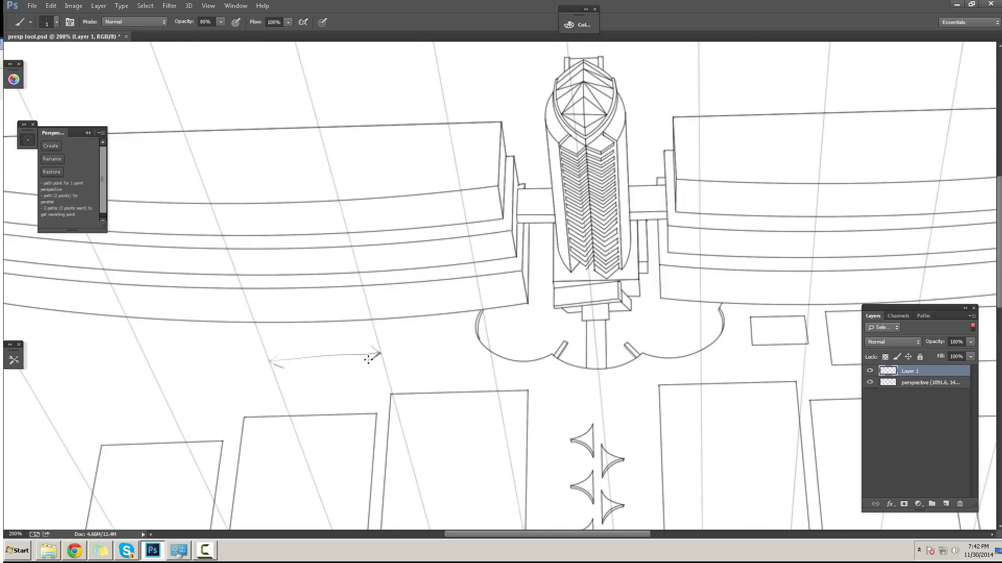
{"action": "mouse_move", "coordinate": [308, 335]}
{"action": "left_mouse_down"}
{"action": "mouse_move", "coordinate": [317, 335]}
{"action": "mouse_move", "coordinate": [326, 364]}
{"action": "left_mouse_up"}
{"action": "mouse_move", "coordinate": [303, 274]}
{"action": "left_mouse_down"}
{"action": "mouse_move", "coordinate": [318, 319]}
{"action": "mouse_move", "coordinate": [325, 287]}
{"action": "mouse_move", "coordinate": [315, 273]}
{"action": "mouse_move", "coordinate": [326, 290]}
{"action": "left_mouse_up"}
{"action": "left_click_drag", "start_coordinate": [248, 261], "coordinate": [297, 402]}
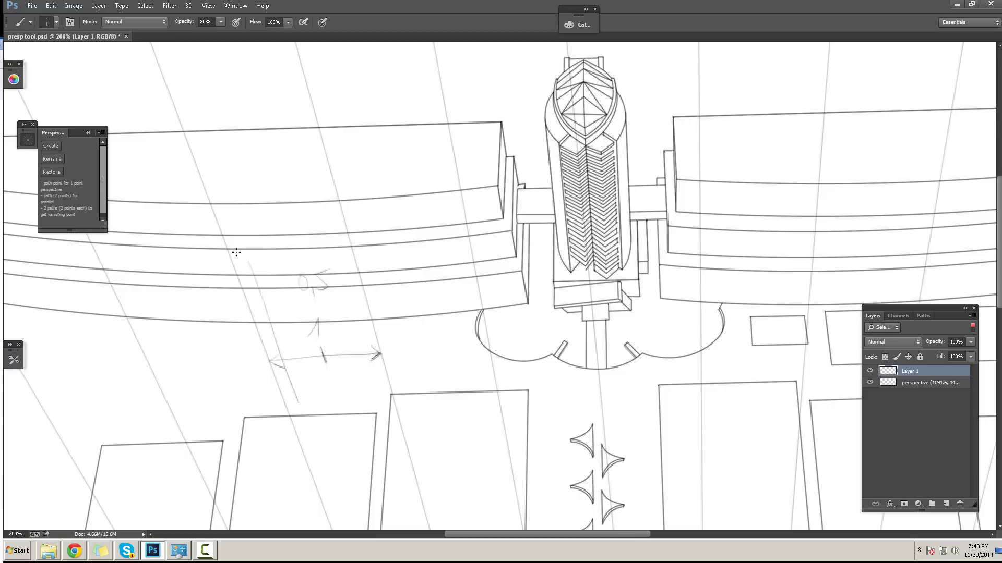
{"action": "left_click_drag", "start_coordinate": [242, 236], "coordinate": [251, 254]}
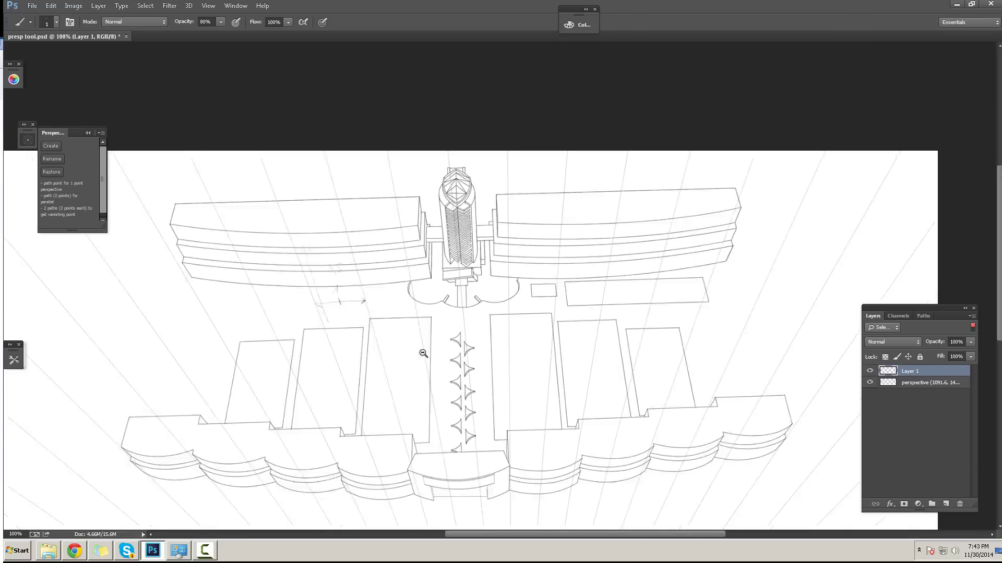
- Try deleting the sketch and perspective layers, and undo back to before the sketch layer was added
{"action": "left_click", "coordinate": [423, 354], "text": "alt"}
{"action": "key", "text": "ctrl+s"}
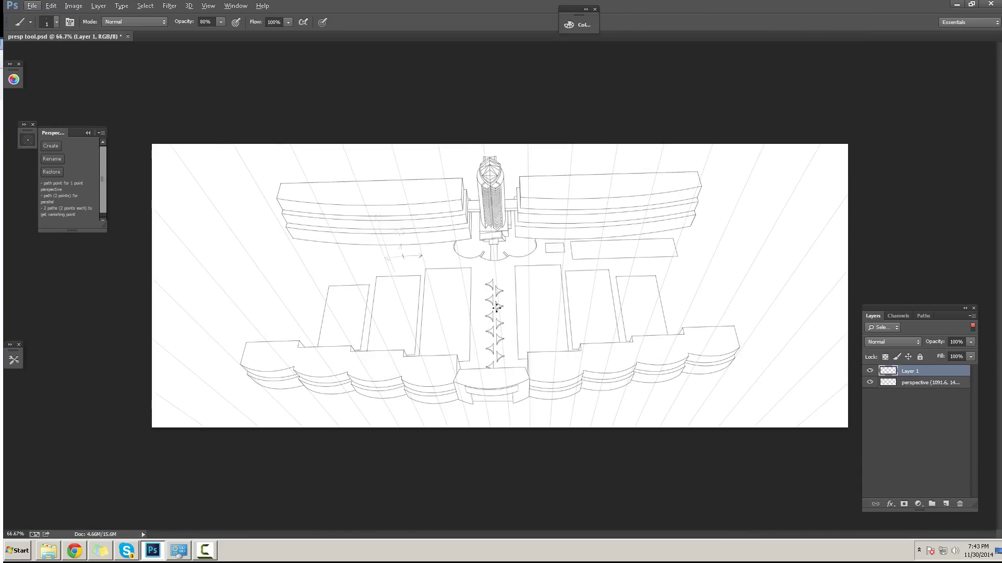
{"action": "key", "text": "alt"}
{"action": "left_click", "coordinate": [959, 504]}
{"action": "key", "text": "ctrl+z"}
{"action": "left_click", "coordinate": [922, 387]}
{"action": "left_click", "coordinate": [959, 504]}
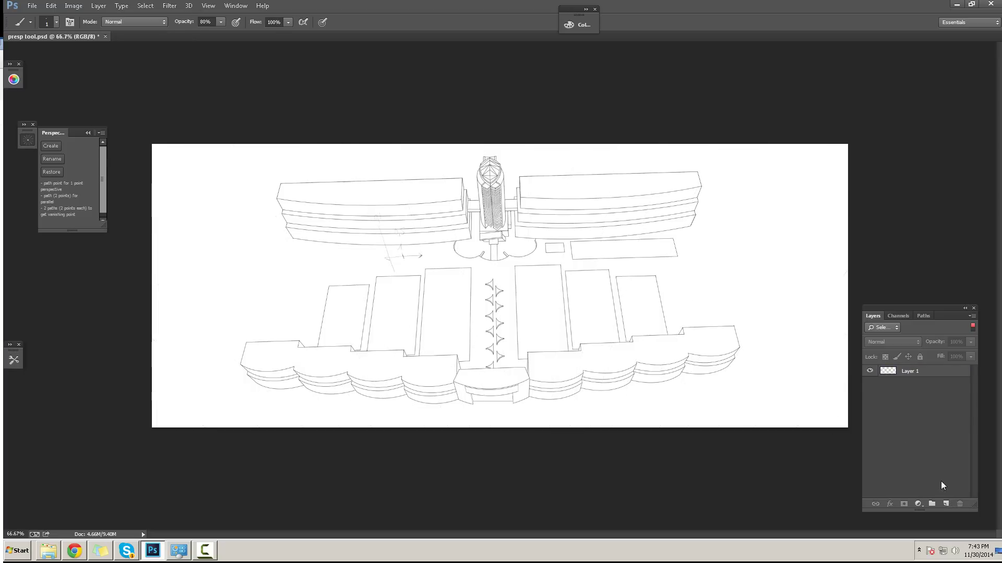
{"action": "key", "text": "ctrl+z"}
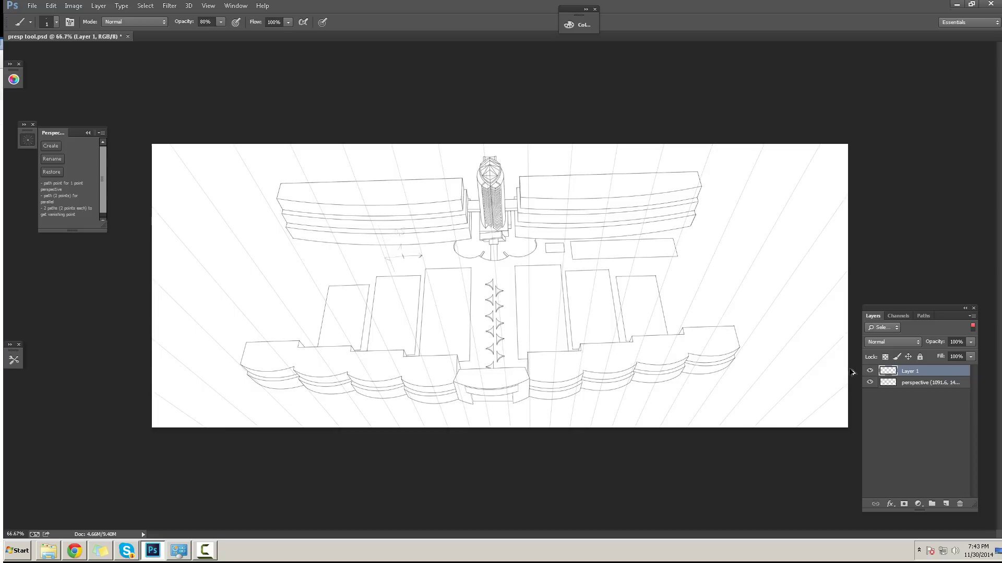
{"action": "key", "text": "ctrl+alt+z"}
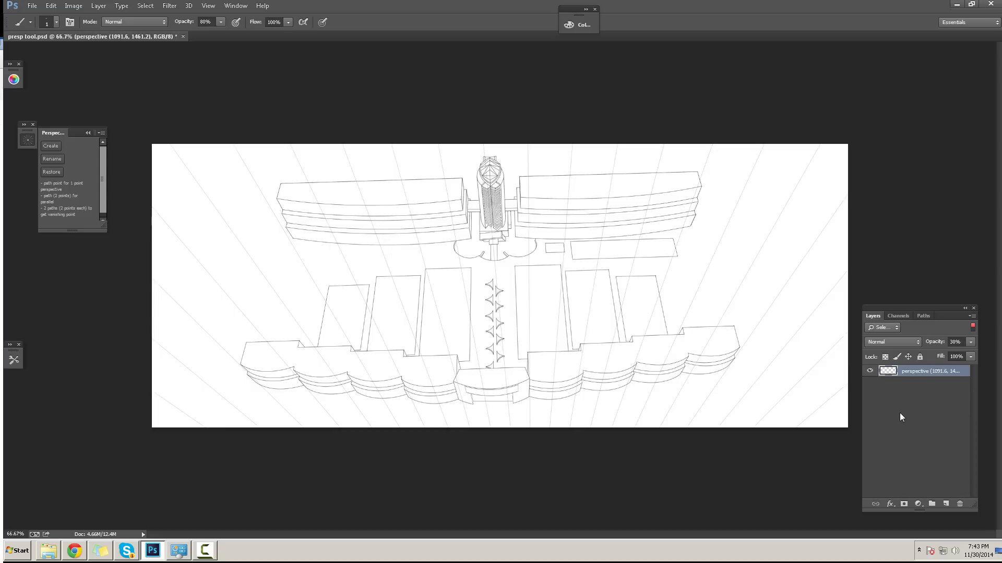
- Delete the perspective lines layer, and turn off layer filtering to select layer 1
{"action": "left_click", "coordinate": [959, 504]}
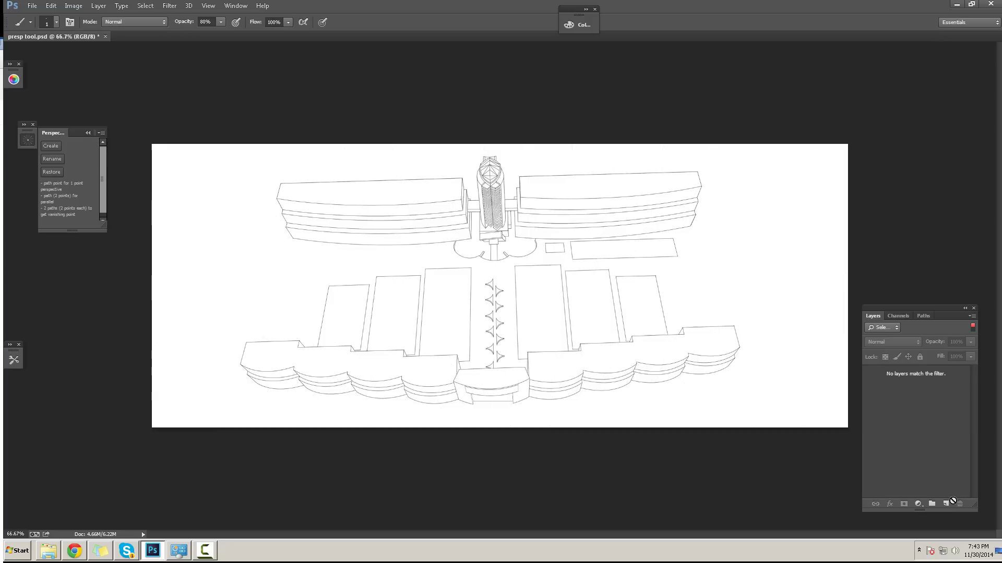
{"action": "left_click", "coordinate": [973, 327]}
{"action": "left_click", "coordinate": [930, 372]}
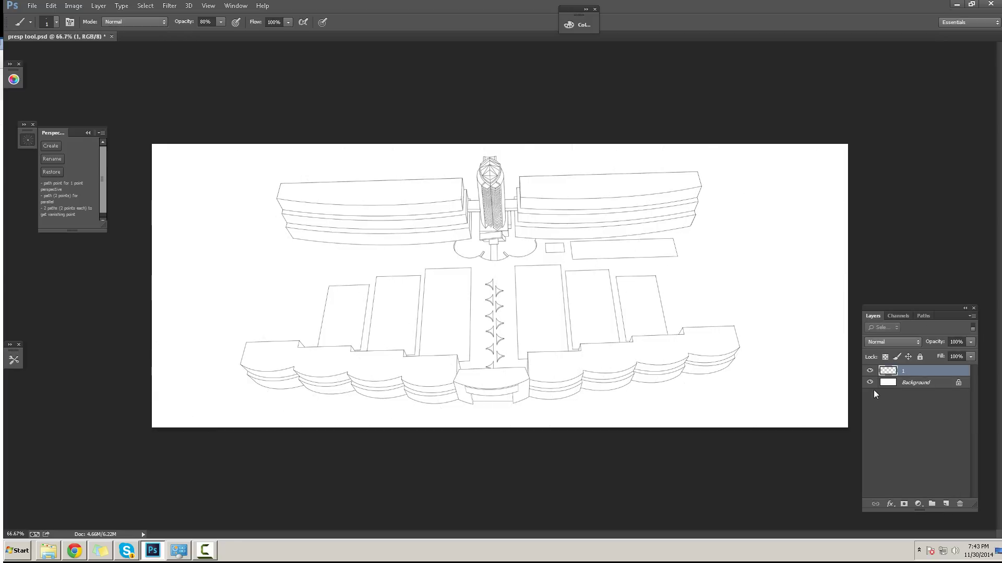
- Draw a new two-point Pen path along the inward-sloping wall edge beneath the left building's outer roof corner
{"action": "left_click", "coordinate": [343, 264], "text": "ctrl"}
{"action": "left_click_drag", "start_coordinate": [288, 170], "coordinate": [341, 293]}
{"action": "left_click", "coordinate": [310, 289], "text": "ctrl"}
{"action": "left_click", "coordinate": [279, 294], "text": "ctrl"}
{"action": "left_click", "coordinate": [284, 290], "text": "ctrl"}
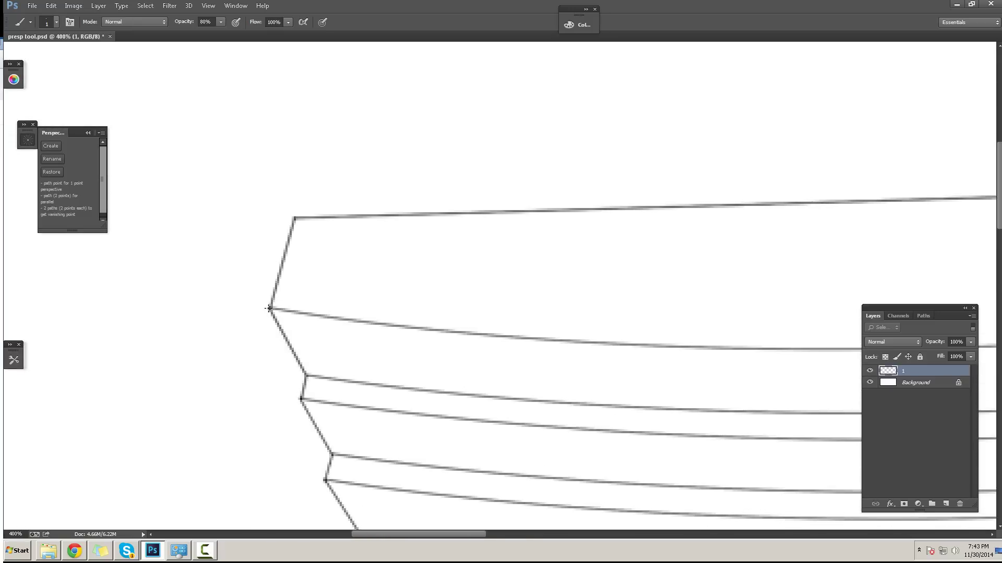
{"action": "key", "text": "p"}
{"action": "left_click", "coordinate": [270, 308]}
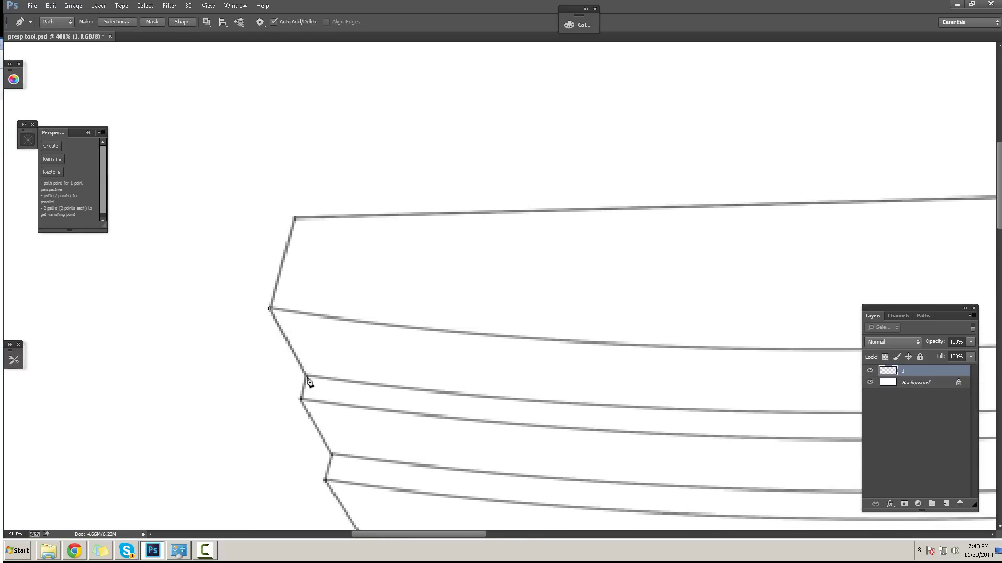
{"action": "scroll", "coordinate": [320, 388], "scroll_direction": "down", "scroll_amount": 5}
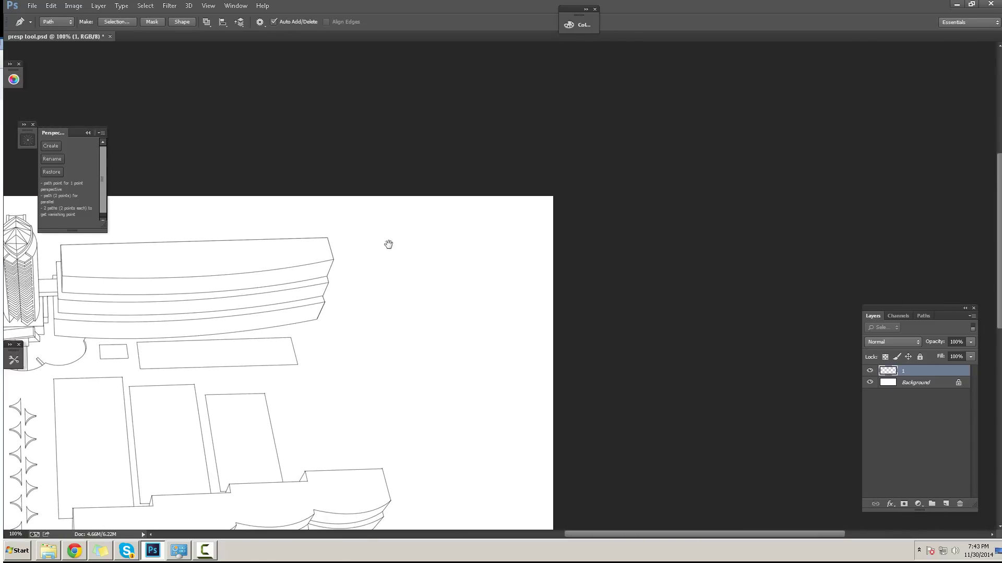
- Draw a second two-point Pen path along the inward-sloping wall edge beneath the right building's outer roof corner
{"action": "scroll", "coordinate": [328, 268], "scroll_direction": "up", "scroll_amount": 4}
{"action": "left_click", "coordinate": [338, 245]}
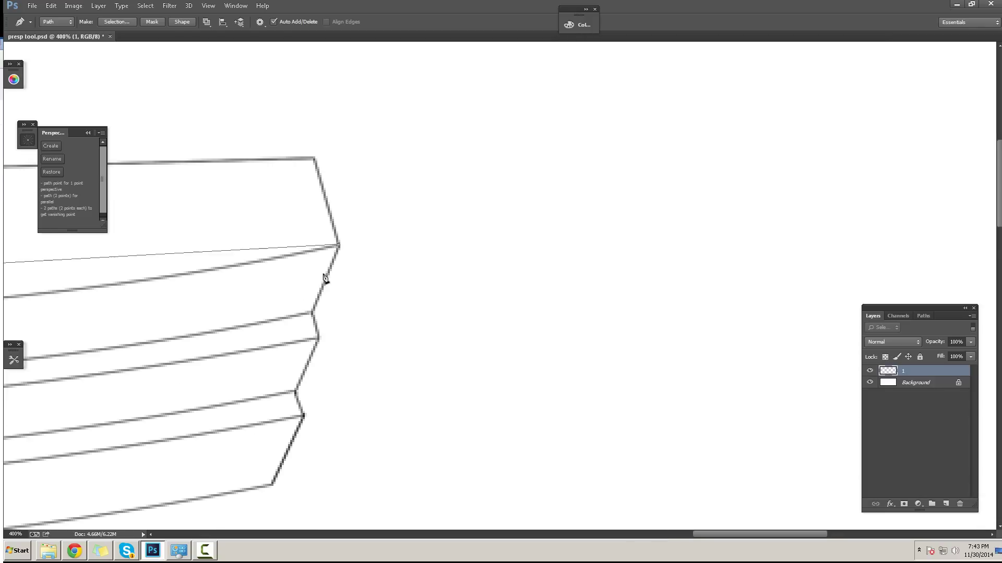
{"action": "key", "text": "ctrl+z"}
{"action": "left_click", "coordinate": [323, 271], "text": "ctrl"}
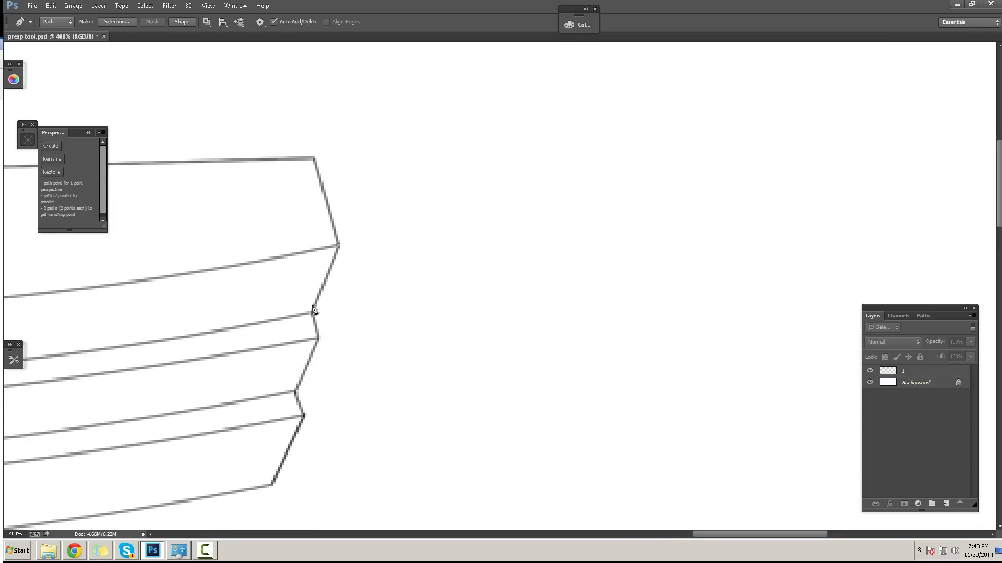
{"action": "scroll", "coordinate": [318, 365], "scroll_direction": "down", "scroll_amount": 4}
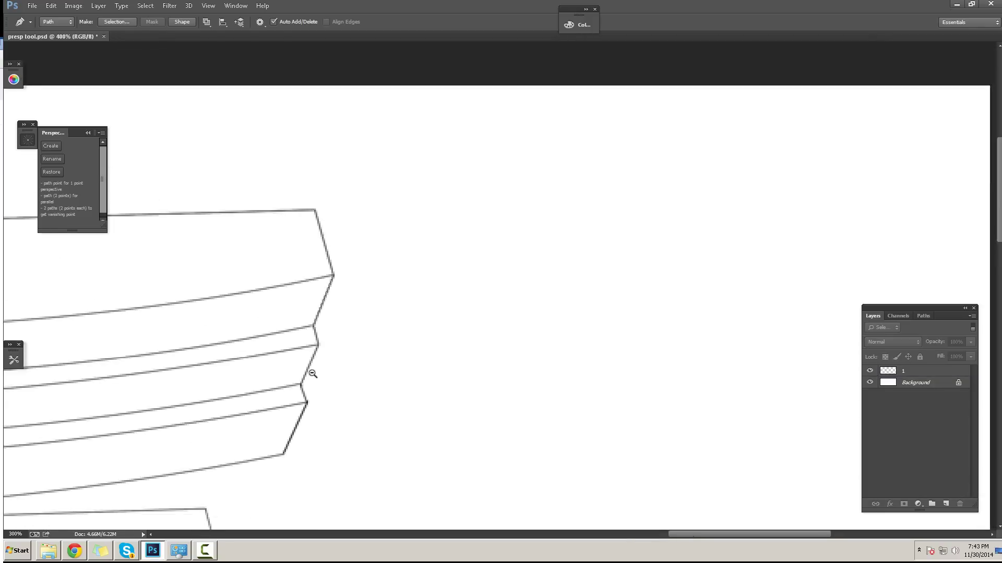
{"action": "scroll", "coordinate": [436, 298], "scroll_direction": "up", "scroll_amount": 1}
{"action": "left_click_drag", "start_coordinate": [437, 299], "coordinate": [409, 350]}
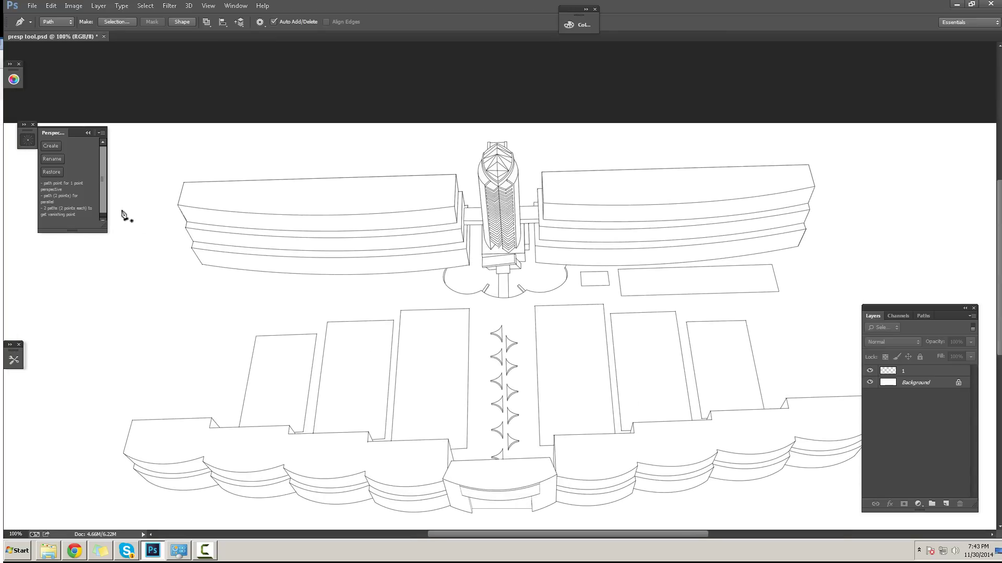
- Create perspective lines from the two wall-edge paths, entering a frequency modifier, and check them across both rear buildings
{"action": "left_click", "coordinate": [51, 146]}
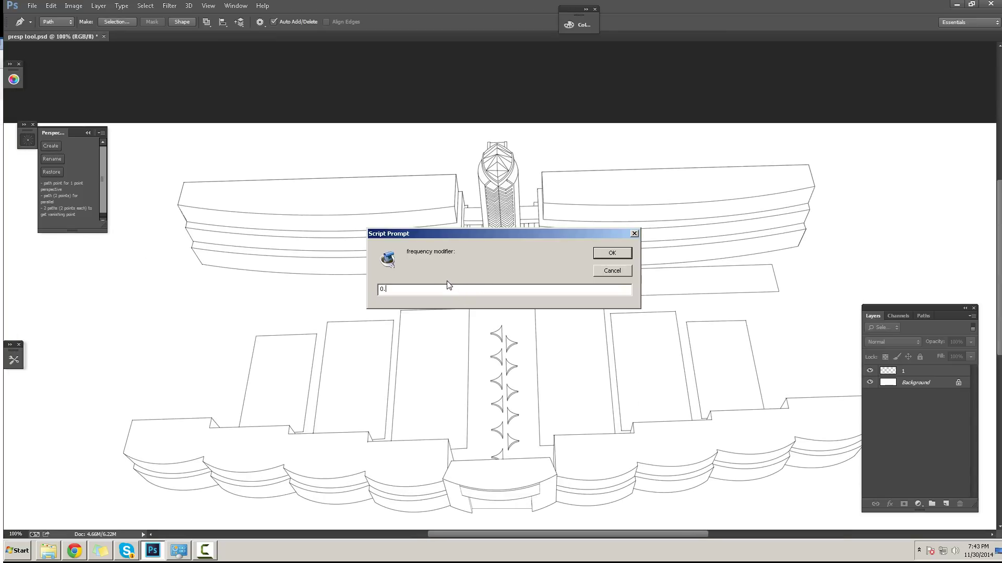
{"action": "key", "text": "Return"}
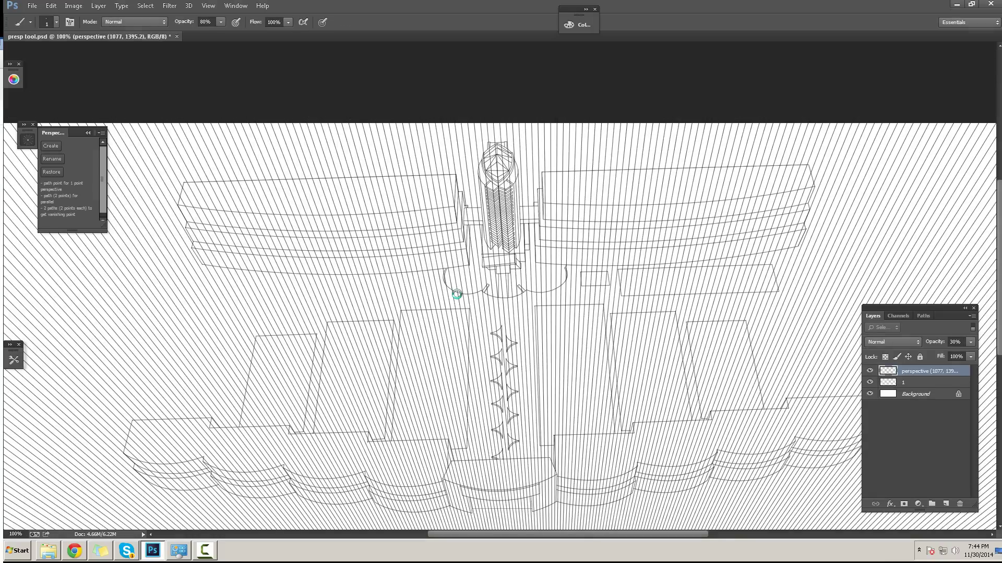
{"action": "left_click_drag", "start_coordinate": [417, 235], "coordinate": [463, 313]}
{"action": "left_click", "coordinate": [425, 282], "text": "ctrl"}
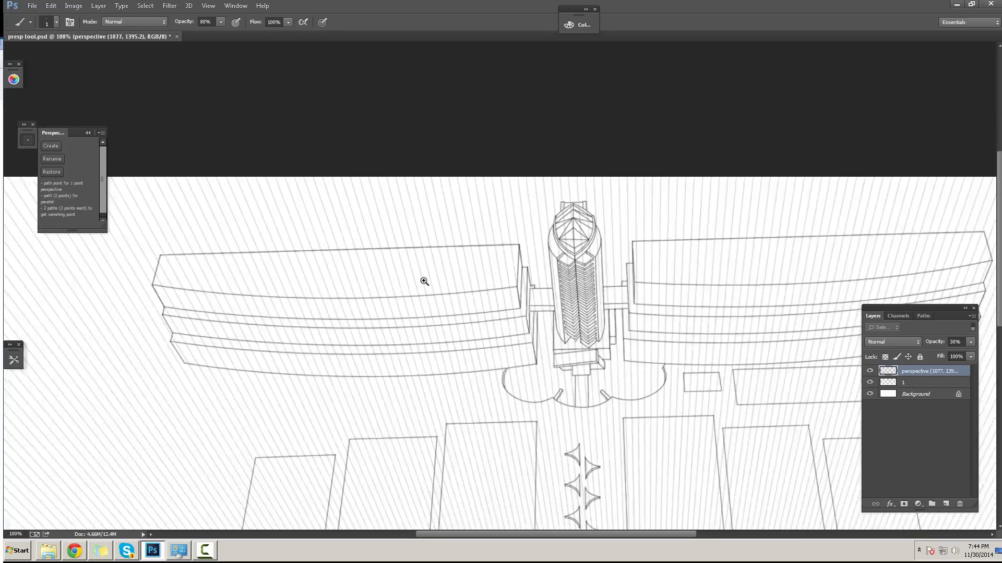
{"action": "left_click_drag", "start_coordinate": [416, 278], "coordinate": [584, 252]}
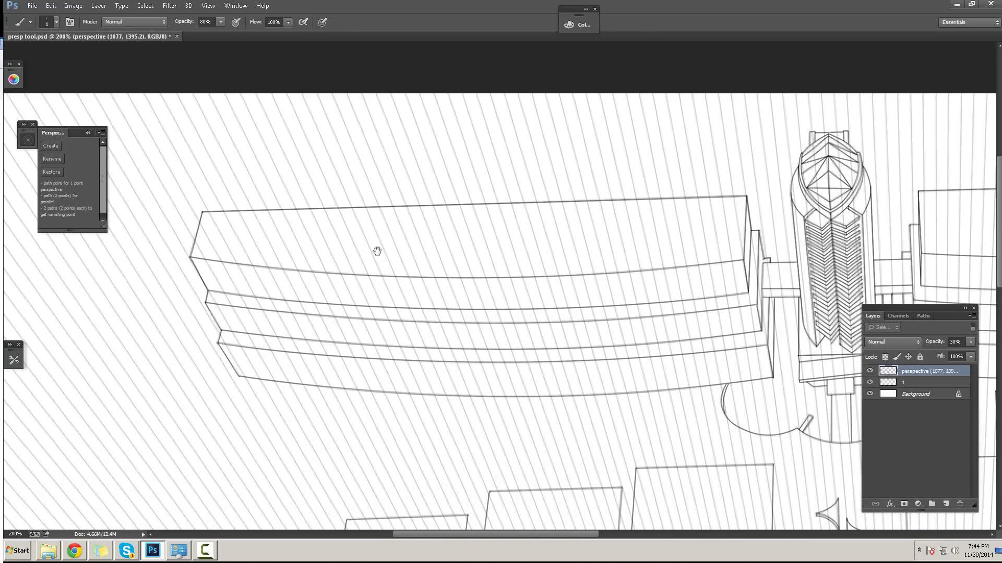
{"action": "scroll", "coordinate": [425, 279], "scroll_direction": "down", "scroll_amount": 5}
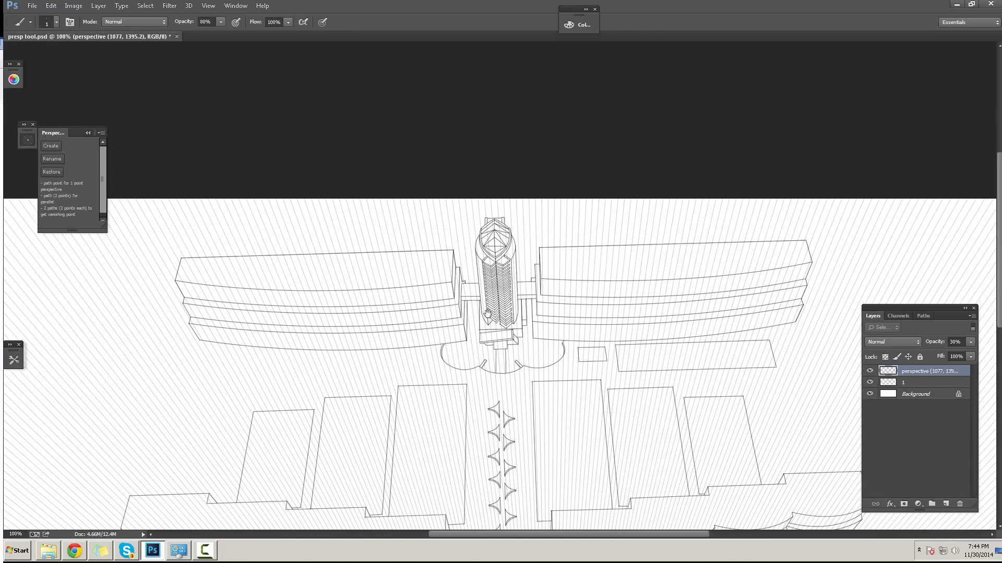
{"action": "left_click_drag", "start_coordinate": [487, 314], "coordinate": [462, 311]}
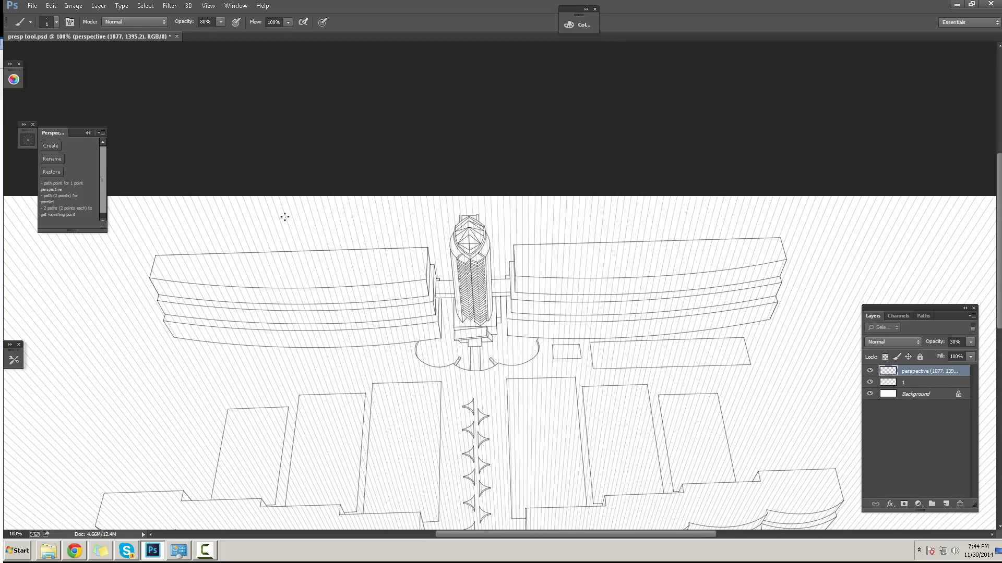
{"action": "scroll", "coordinate": [365, 250], "scroll_direction": "down", "scroll_amount": 3}
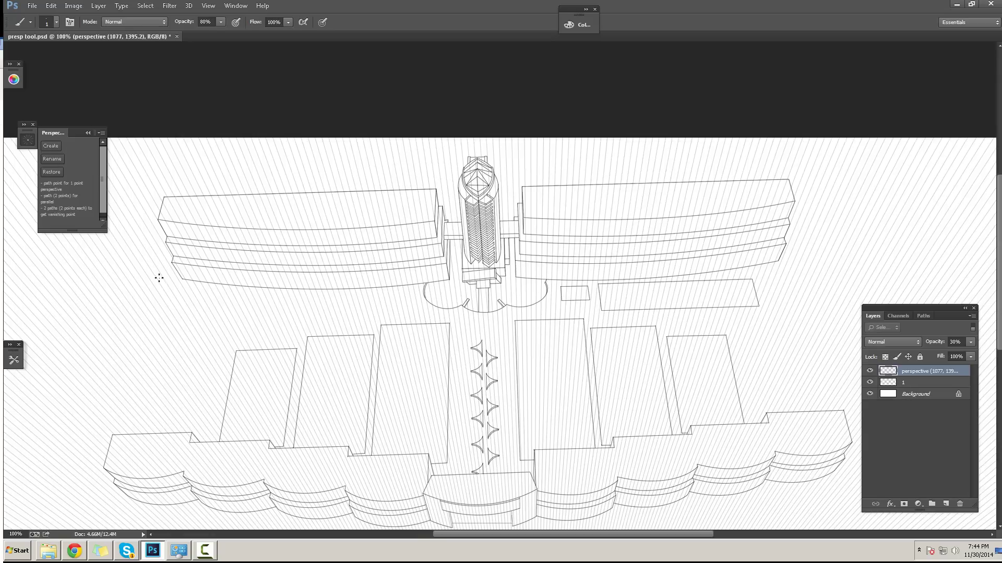
- Rename the new perspective layer as the Y grid (green)
{"action": "left_click", "coordinate": [52, 158]}
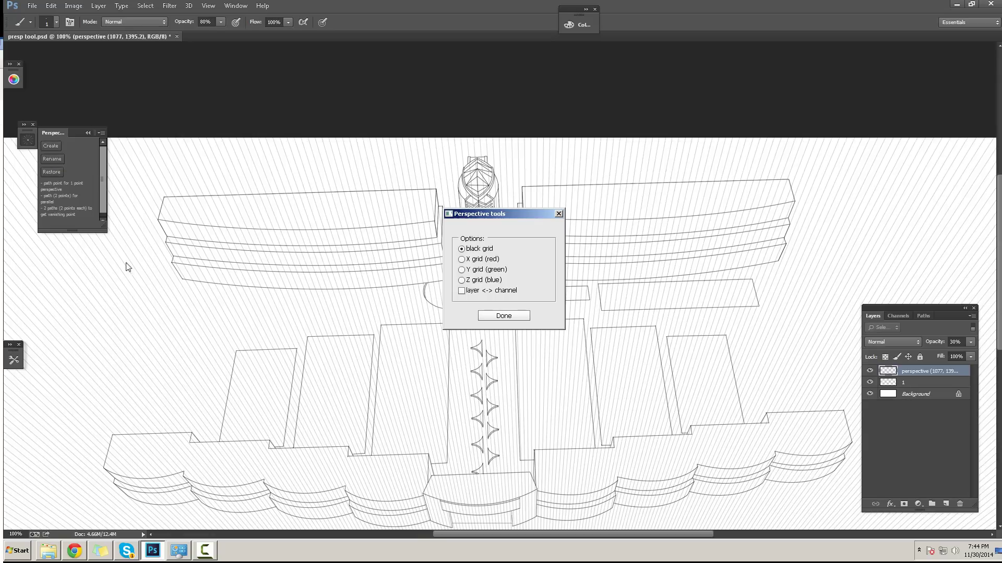
{"action": "left_click", "coordinate": [462, 270]}
{"action": "left_click", "coordinate": [503, 316]}
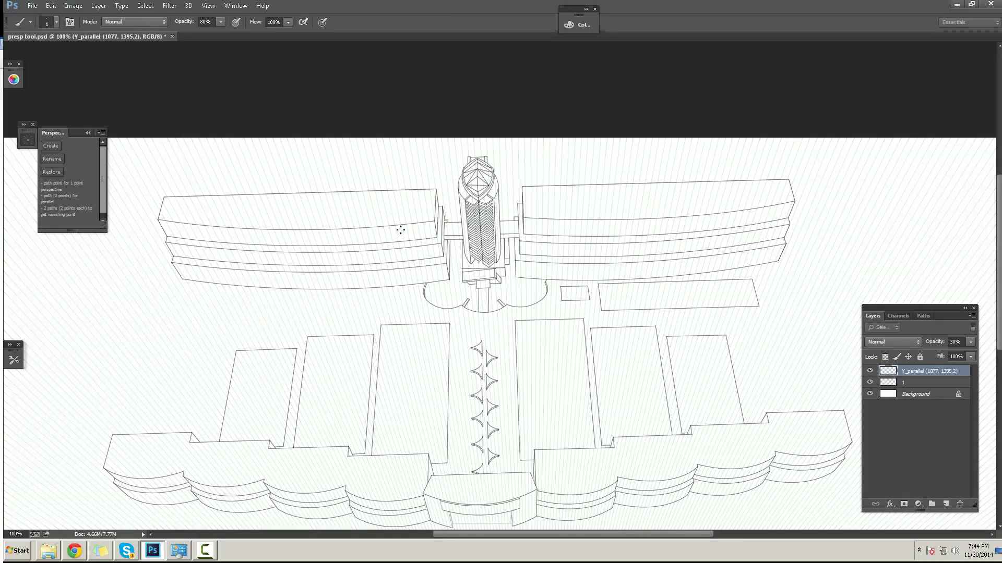
- Examine how the green grid lines align with the left building's sloping wall edges and the rest of the drawing
{"action": "left_click_drag", "start_coordinate": [217, 233], "coordinate": [415, 290]}
{"action": "left_click", "coordinate": [358, 255], "text": "ctrl"}
{"action": "left_click", "coordinate": [358, 256], "text": "ctrl"}
{"action": "left_click", "coordinate": [359, 256], "text": "ctrl"}
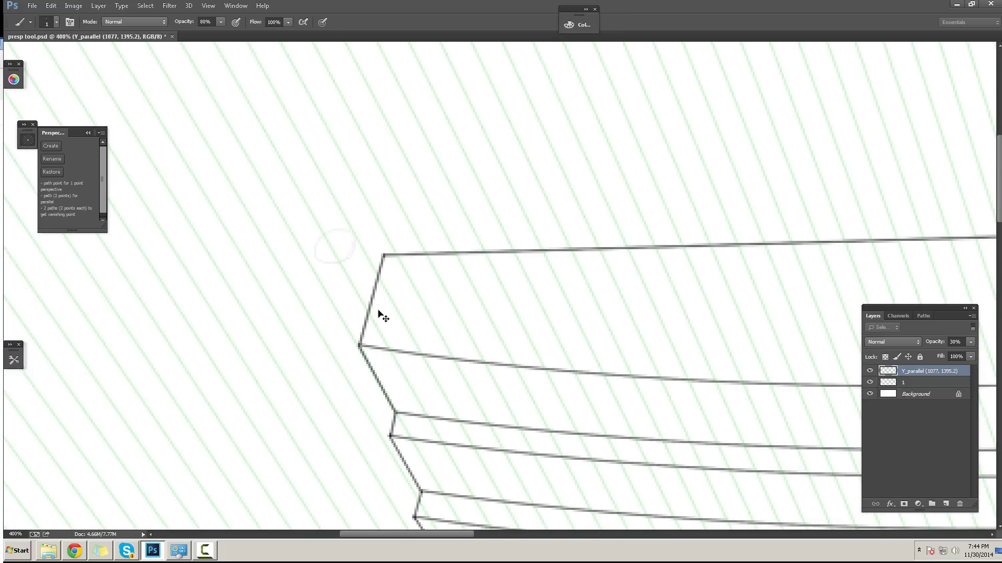
{"action": "left_click_drag", "start_coordinate": [417, 325], "coordinate": [79, 192]}
{"action": "left_click_drag", "start_coordinate": [55, 48], "coordinate": [351, 317]}
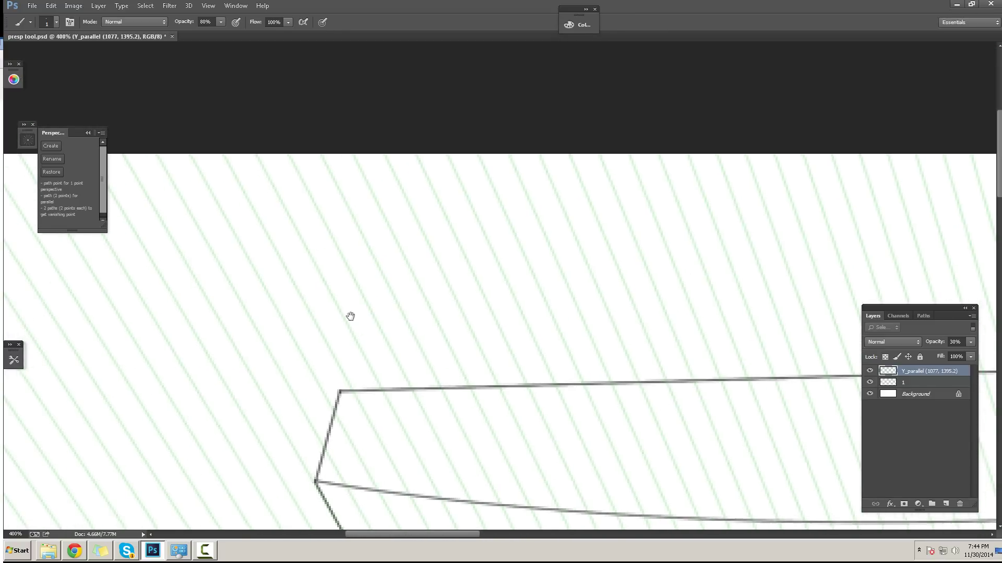
{"action": "left_click", "coordinate": [313, 342], "text": "ctrl"}
{"action": "left_click_drag", "start_coordinate": [291, 381], "coordinate": [353, 291]}
{"action": "left_click_drag", "start_coordinate": [388, 326], "coordinate": [383, 295]}
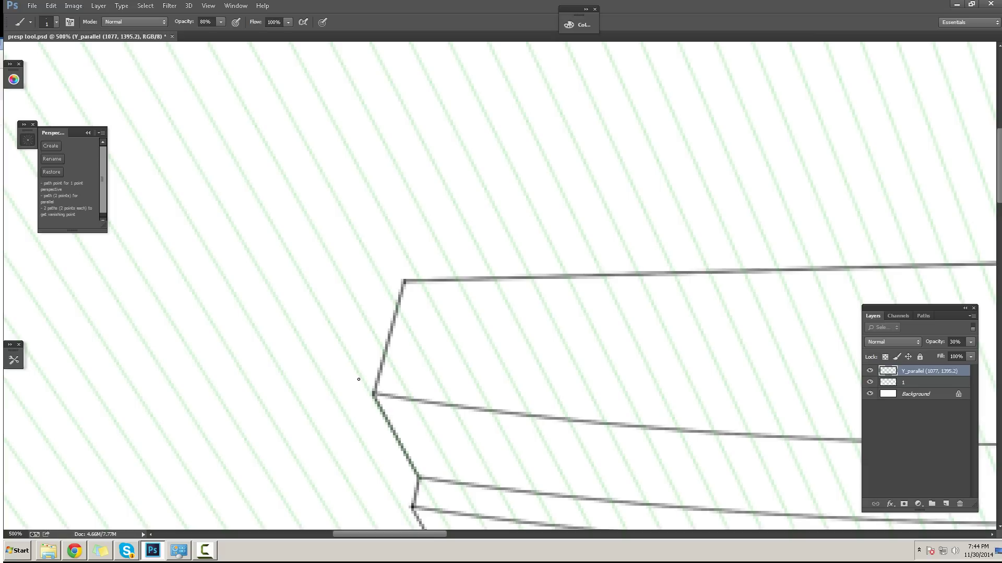
{"action": "scroll", "coordinate": [372, 385], "scroll_direction": "down", "scroll_amount": 4}
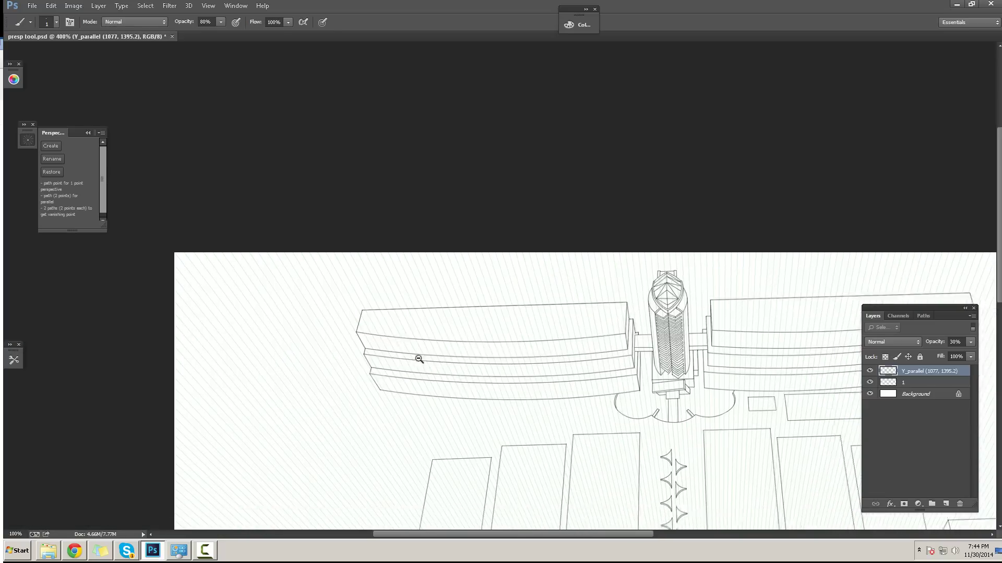
{"action": "left_click_drag", "start_coordinate": [615, 440], "coordinate": [464, 227]}
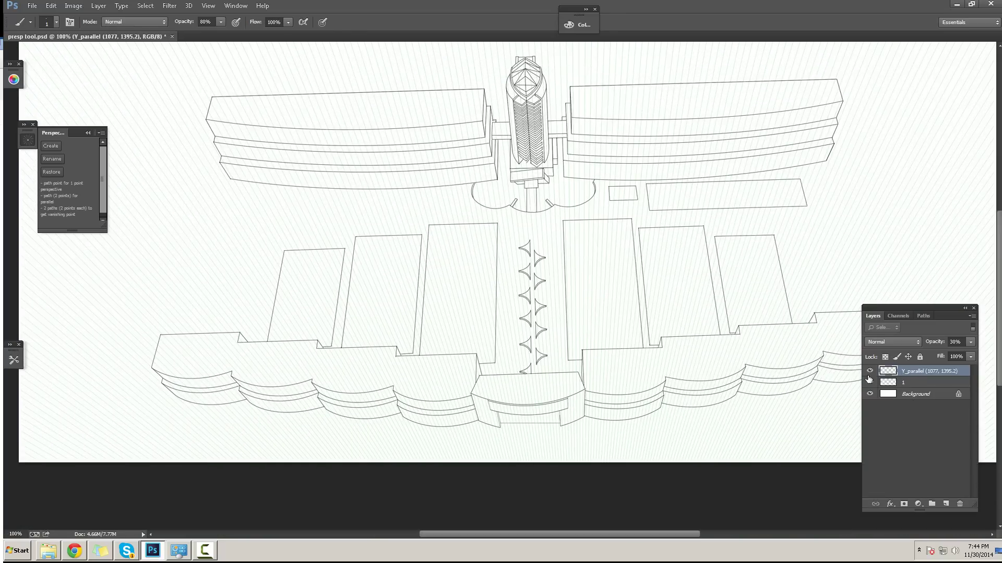
{"action": "left_click_drag", "start_coordinate": [562, 297], "coordinate": [576, 385]}
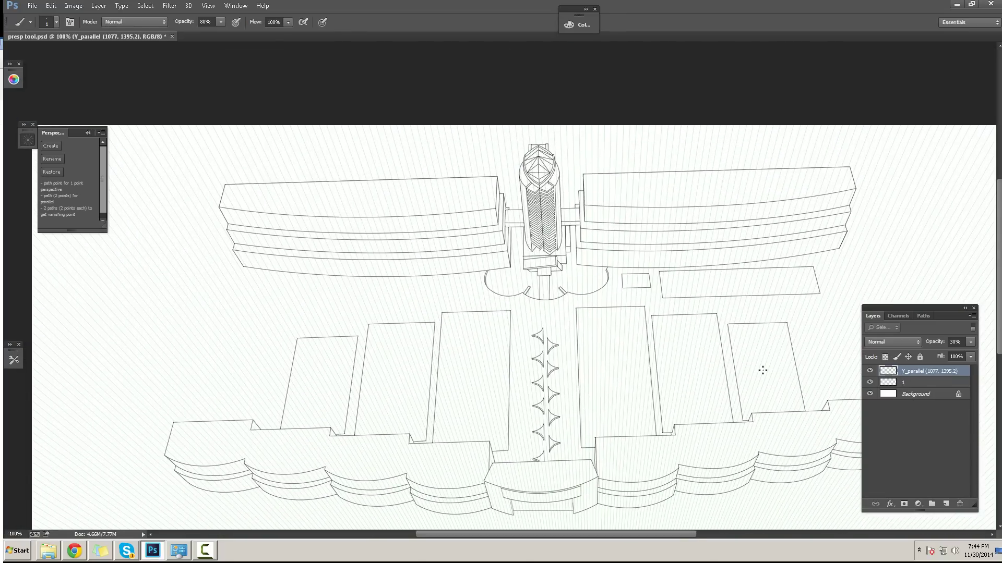
{"action": "scroll", "coordinate": [672, 396], "scroll_direction": "right", "scroll_amount": 1}
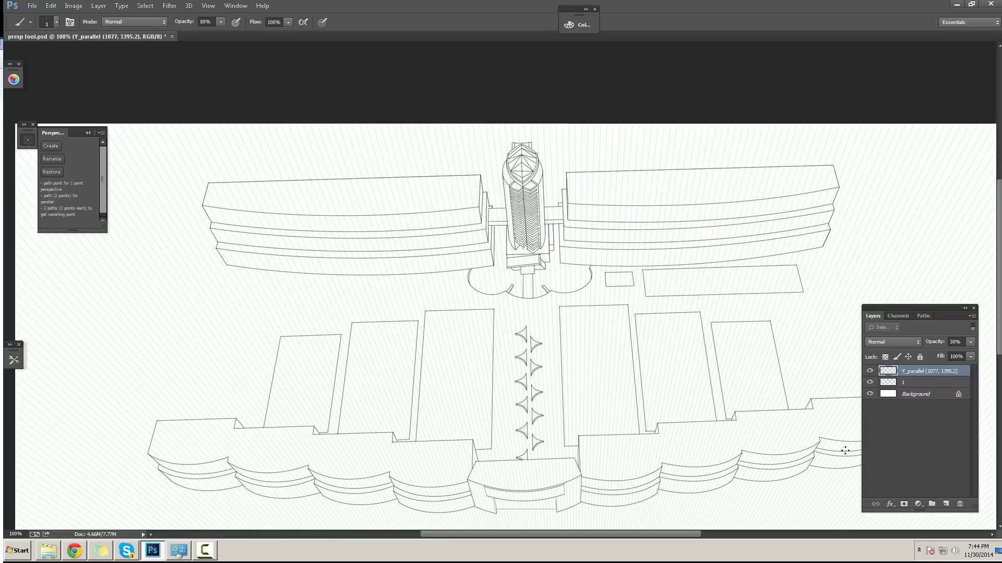
- Draw a two-point Pen path along the rear left building's upper roof edge, from its outer corner to its inner corner
{"action": "scroll", "coordinate": [266, 275], "scroll_direction": "up", "scroll_amount": 4}
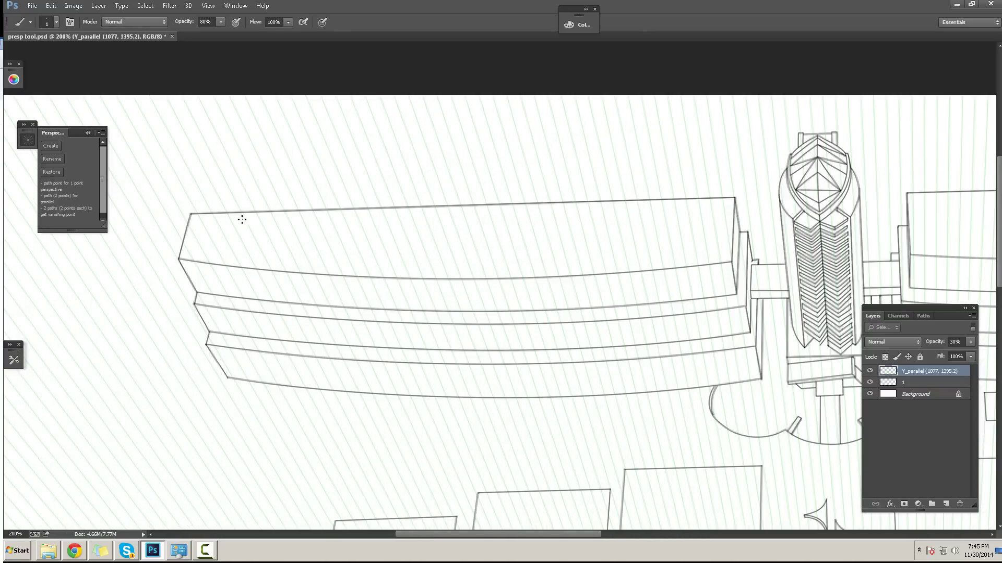
{"action": "key", "text": "p"}
{"action": "scroll", "coordinate": [182, 221], "scroll_direction": "up", "scroll_amount": 2}
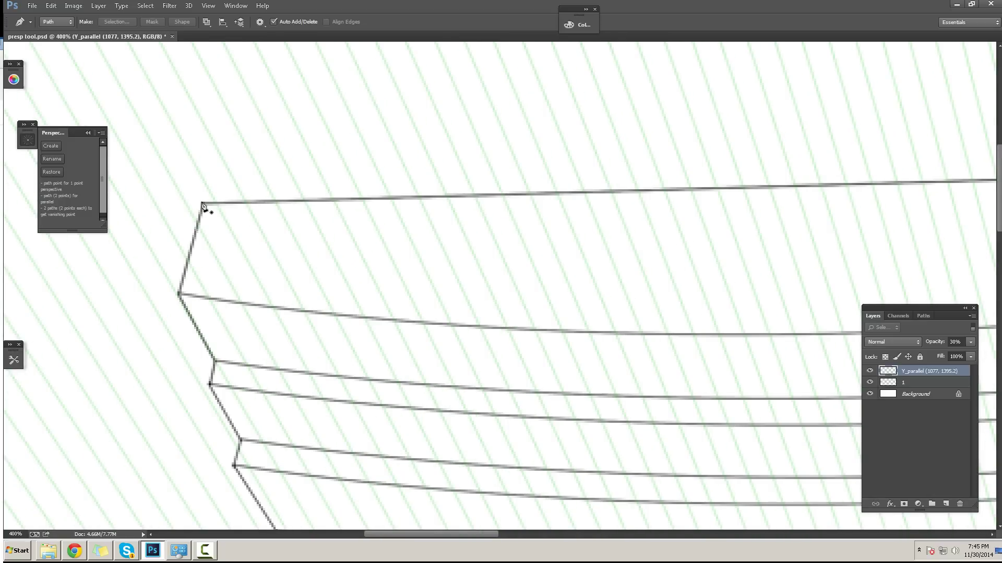
{"action": "left_click", "coordinate": [202, 203]}
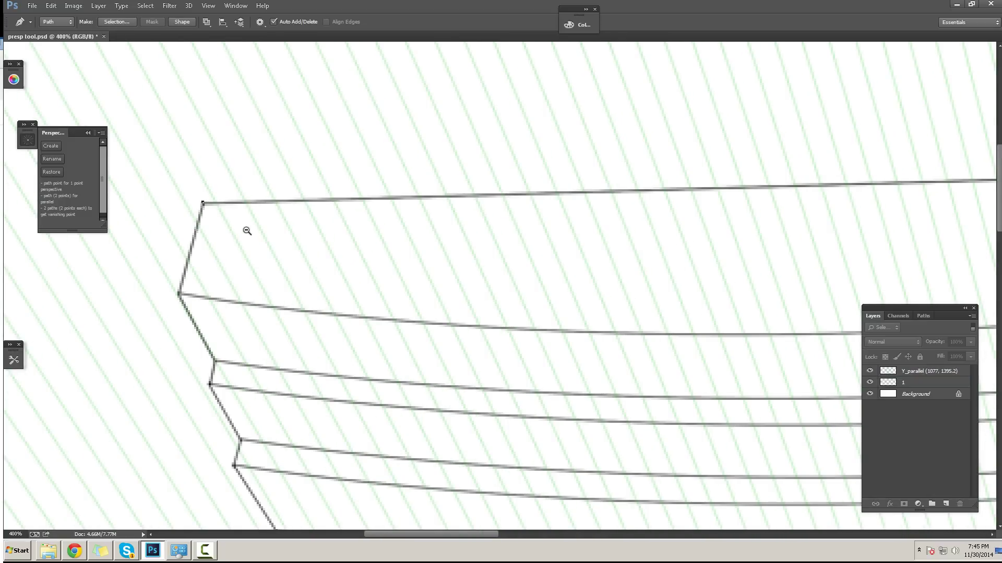
{"action": "scroll", "coordinate": [245, 230], "scroll_direction": "down", "scroll_amount": 2}
{"action": "left_click_drag", "start_coordinate": [641, 225], "coordinate": [357, 256]}
{"action": "left_click", "coordinate": [494, 237], "text": "ctrl"}
{"action": "left_click", "coordinate": [481, 230]}
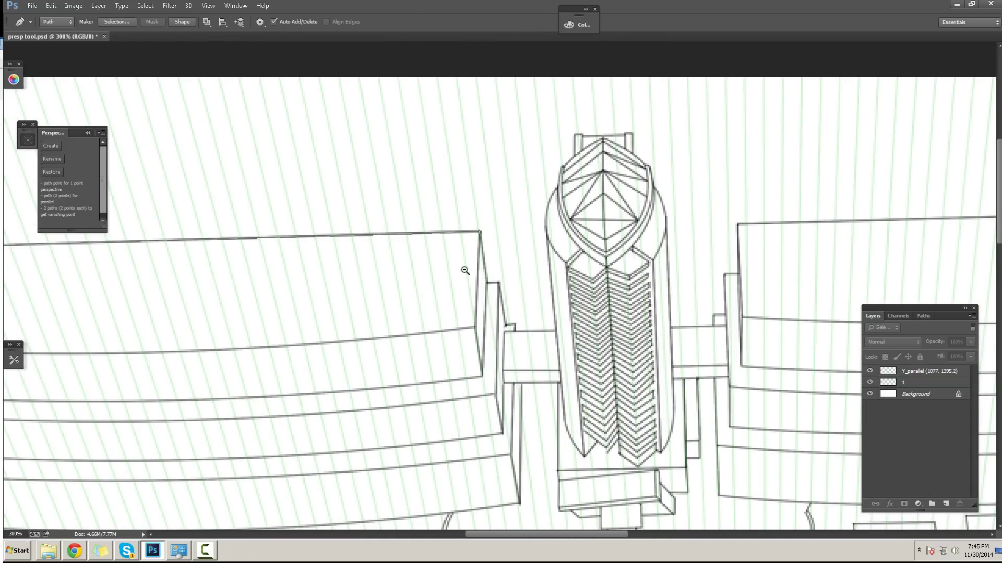
- Draw a second two-point Pen path along the outermost upper roof edge of the front left building
{"action": "left_click", "coordinate": [465, 271], "text": "alt"}
{"action": "left_click", "coordinate": [464, 271], "text": "alt"}
{"action": "left_click_drag", "start_coordinate": [183, 491], "coordinate": [342, 380]}
{"action": "left_click", "coordinate": [308, 416], "text": "ctrl"}
{"action": "left_click", "coordinate": [312, 412], "text": "ctrl"}
{"action": "left_click", "coordinate": [312, 412], "text": "ctrl"}
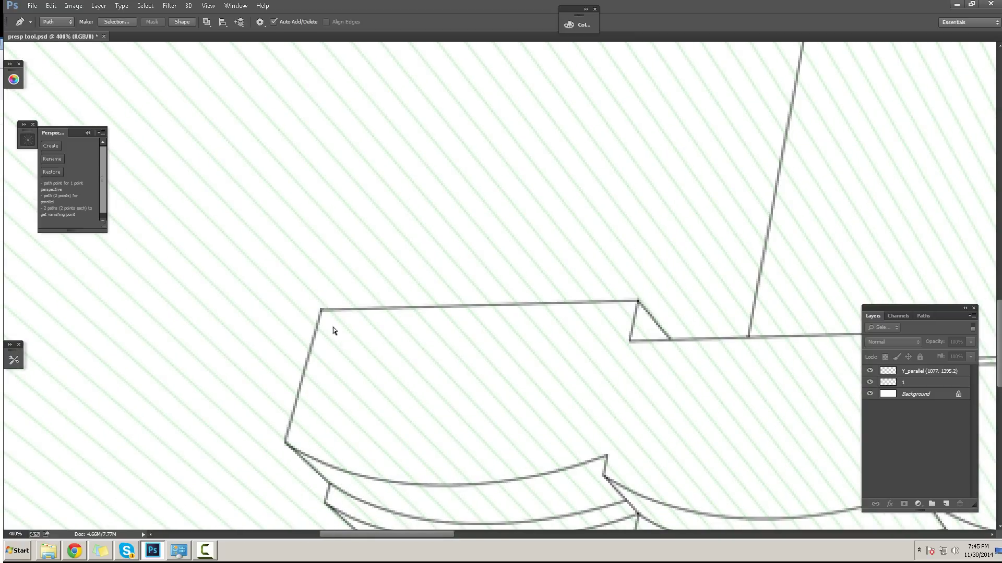
{"action": "scroll", "coordinate": [609, 306], "scroll_direction": "down", "scroll_amount": 1}
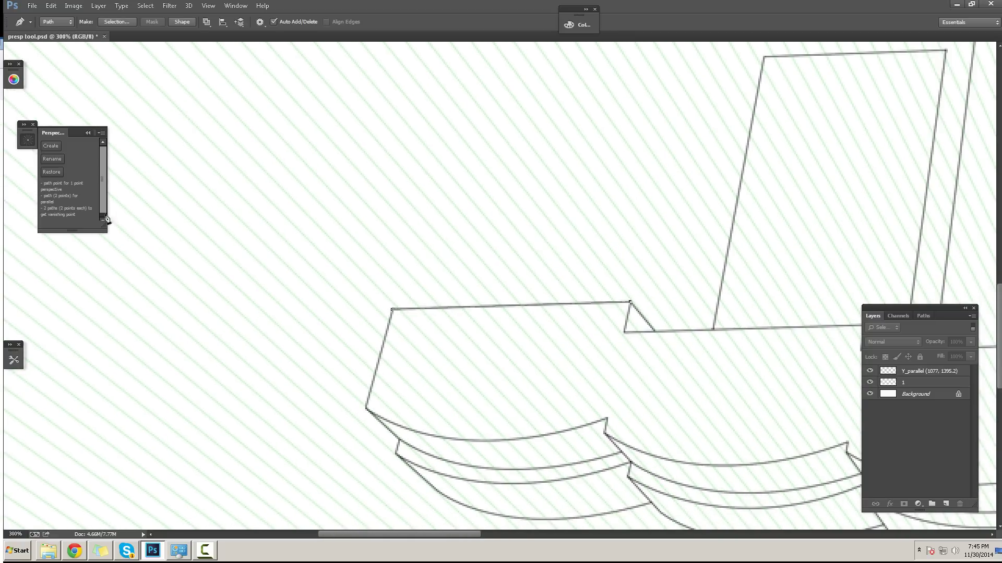
- Create perspective lines from the two roof-edge paths, entering a frequency modifier, and check them over the whole drawing
{"action": "left_click", "coordinate": [58, 148]}
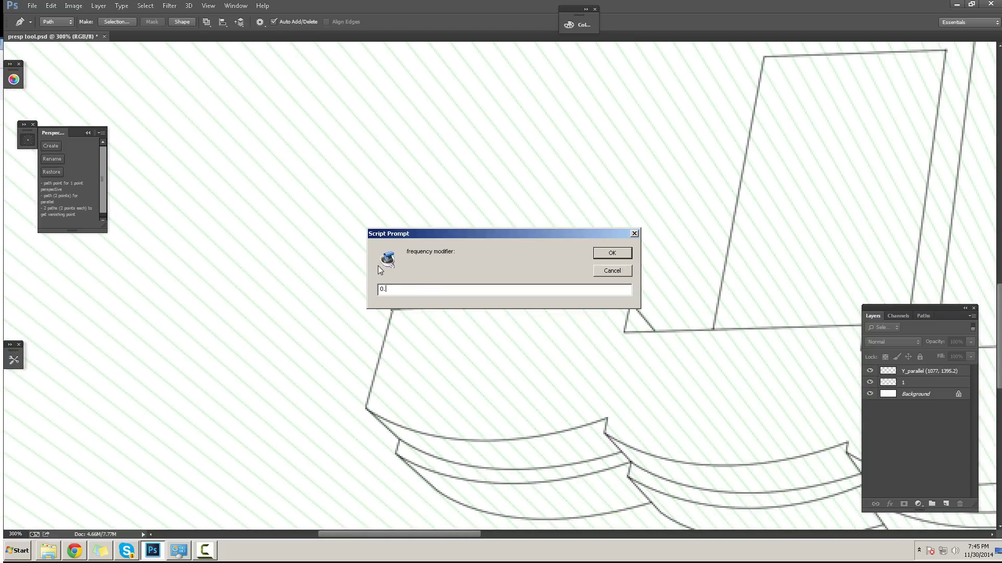
{"action": "key", "text": "Return"}
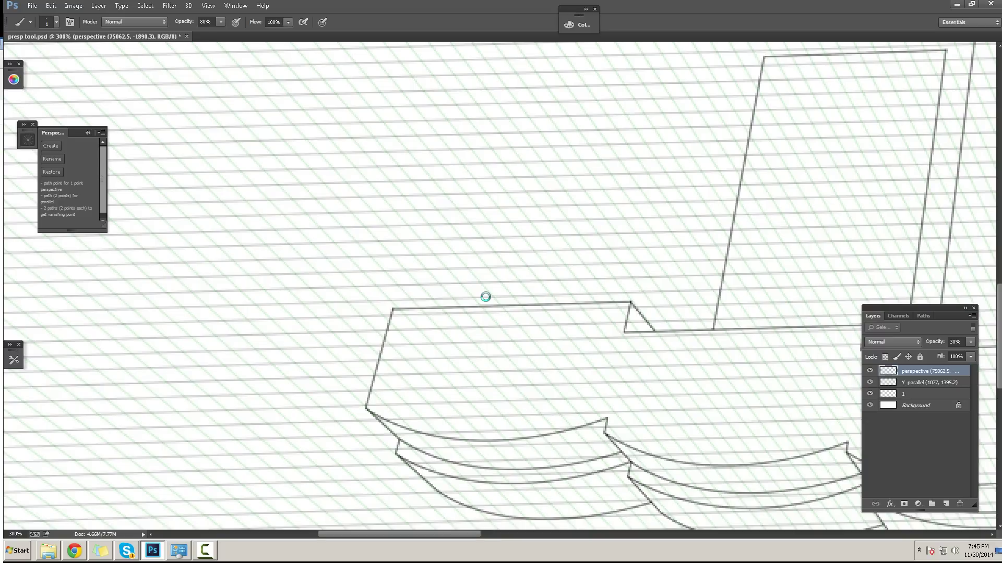
{"action": "left_click", "coordinate": [484, 298], "text": "alt"}
{"action": "left_click", "coordinate": [485, 298], "text": "alt"}
{"action": "left_click", "coordinate": [485, 299], "text": "alt"}
{"action": "left_click", "coordinate": [489, 298], "text": "ctrl"}
{"action": "left_click_drag", "start_coordinate": [490, 281], "coordinate": [506, 303]}
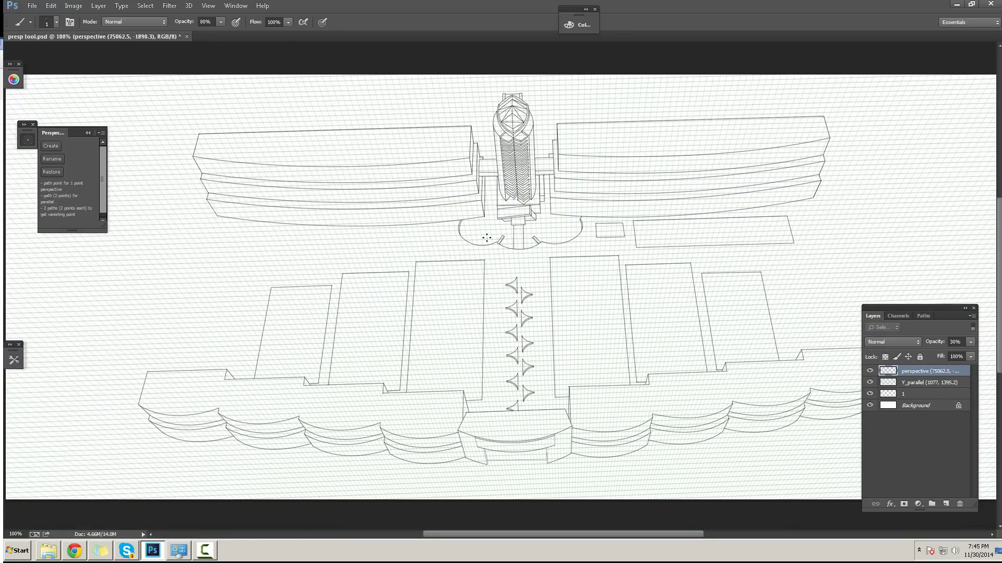
- Rename the roof-edge perspective layer as the X grid (red) and check the combined red and green grids
{"action": "left_click", "coordinate": [58, 157]}
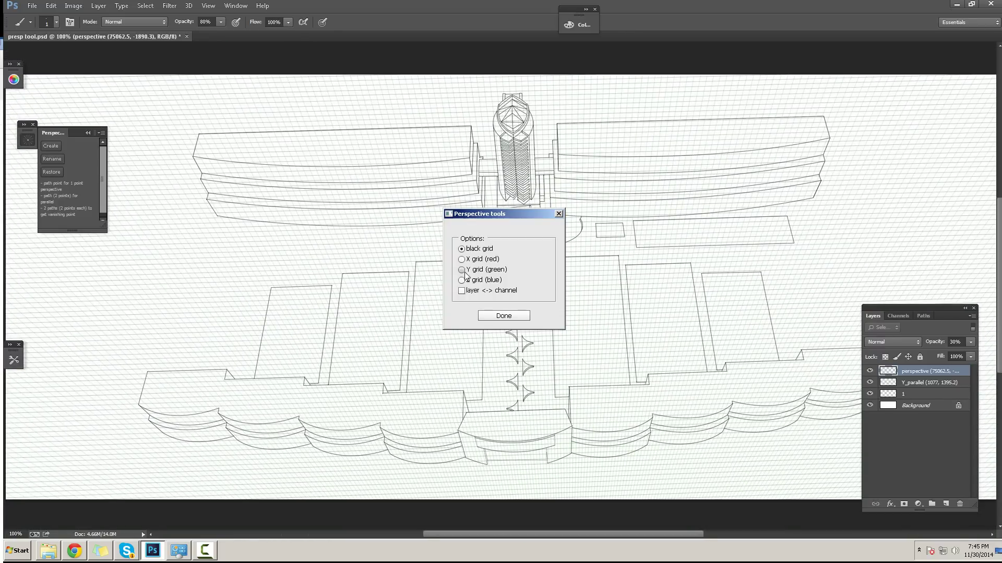
{"action": "left_click", "coordinate": [516, 316]}
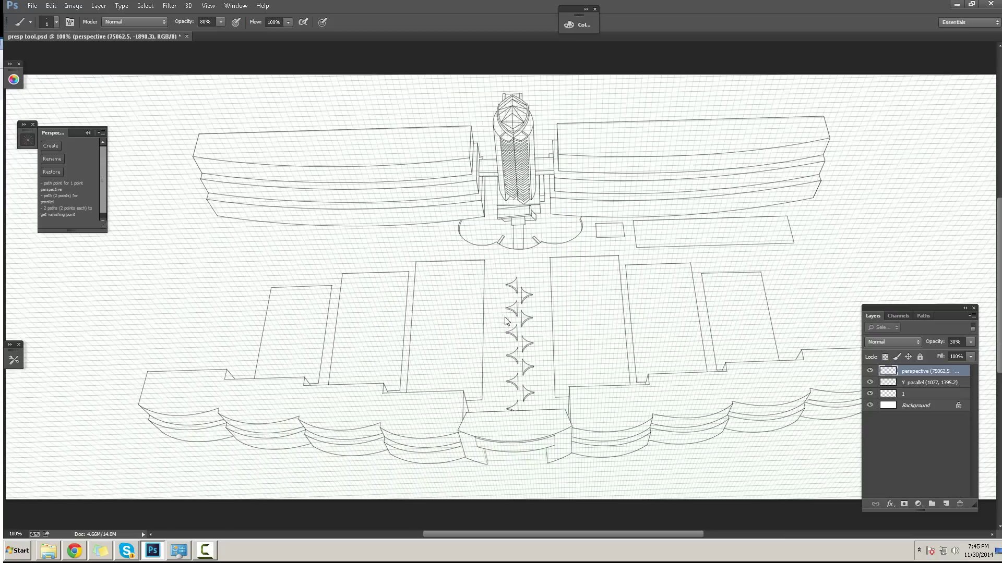
{"action": "left_click_drag", "start_coordinate": [307, 190], "coordinate": [391, 317]}
{"action": "scroll", "coordinate": [392, 318], "scroll_direction": "down", "scroll_amount": 5}
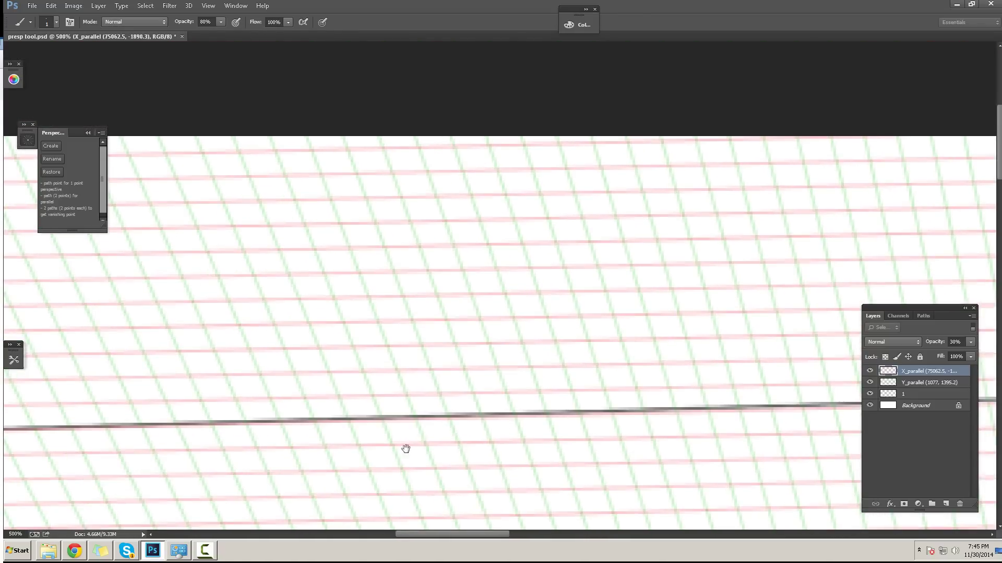
{"action": "scroll", "coordinate": [427, 351], "scroll_direction": "down", "scroll_amount": 3}
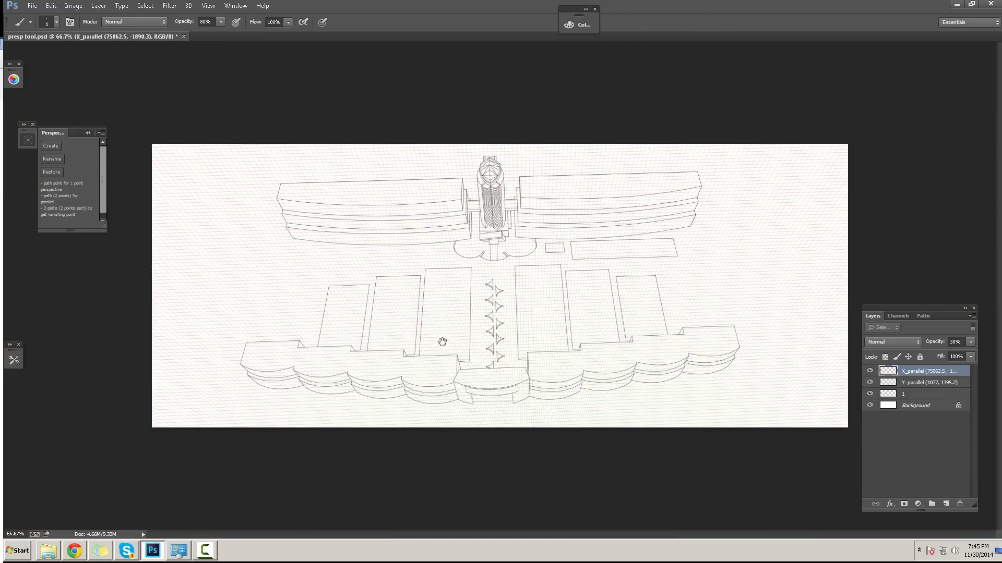
{"action": "scroll", "coordinate": [441, 341], "scroll_direction": "up", "scroll_amount": 2}
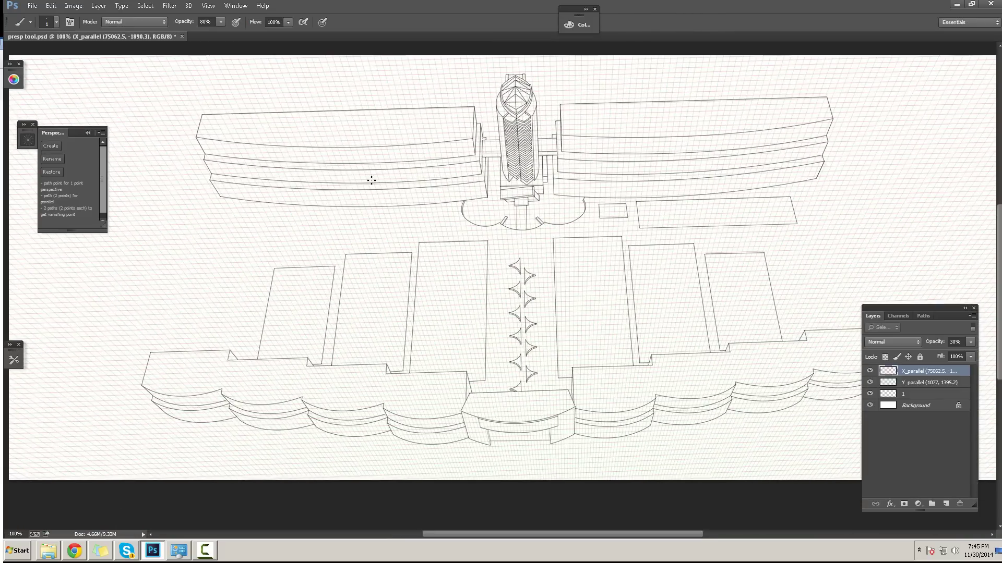
- Draw a two-point Pen path down the short outer side edge of the rear left building's roof
{"action": "key", "text": "p"}
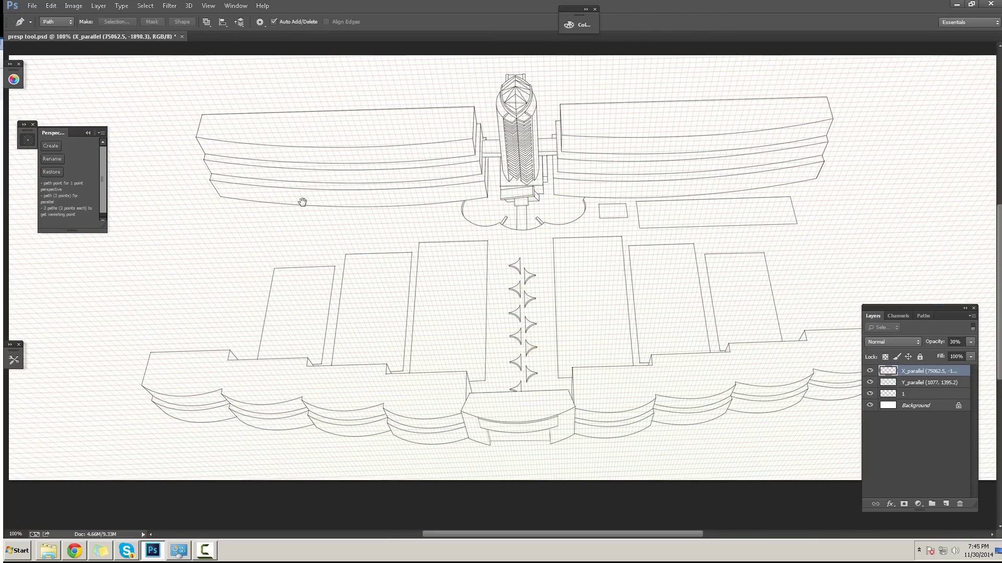
{"action": "scroll", "coordinate": [324, 262], "scroll_direction": "up", "scroll_amount": 2}
{"action": "scroll", "coordinate": [315, 295], "scroll_direction": "up", "scroll_amount": 2}
{"action": "left_click", "coordinate": [337, 291]}
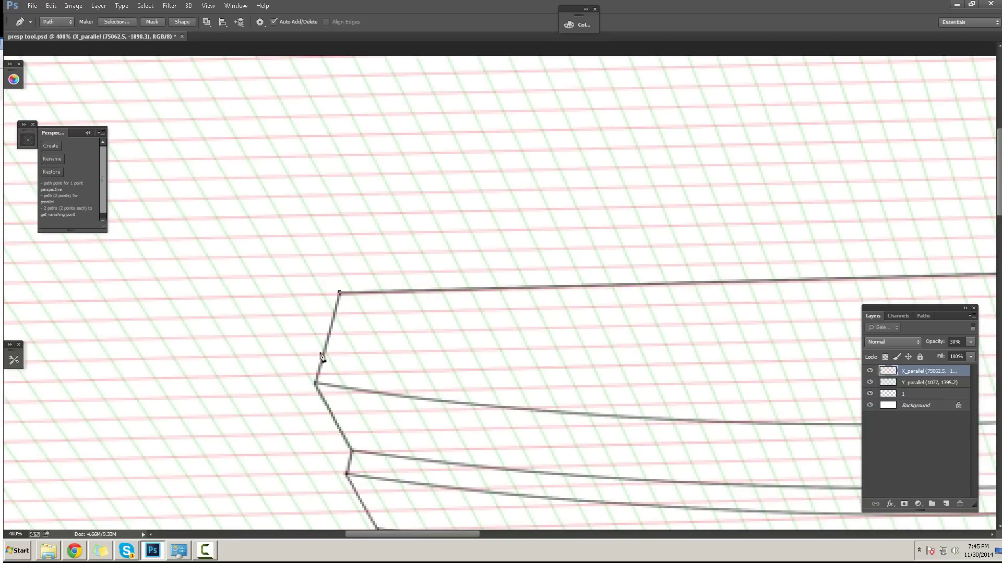
{"action": "left_click", "coordinate": [315, 384]}
- Draw a second two-point Pen path down the matching outer side edge of the rear right building's roof
{"action": "scroll", "coordinate": [340, 389], "scroll_direction": "down", "scroll_amount": 1}
{"action": "scroll", "coordinate": [341, 389], "scroll_direction": "down", "scroll_amount": 4}
{"action": "scroll", "coordinate": [542, 270], "scroll_direction": "up", "scroll_amount": 5}
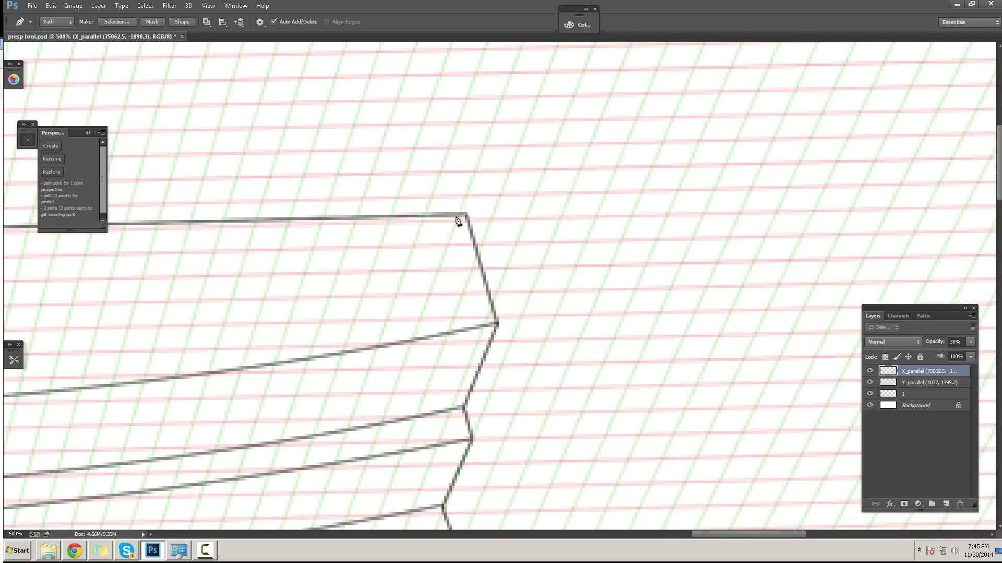
{"action": "left_click", "coordinate": [465, 216]}
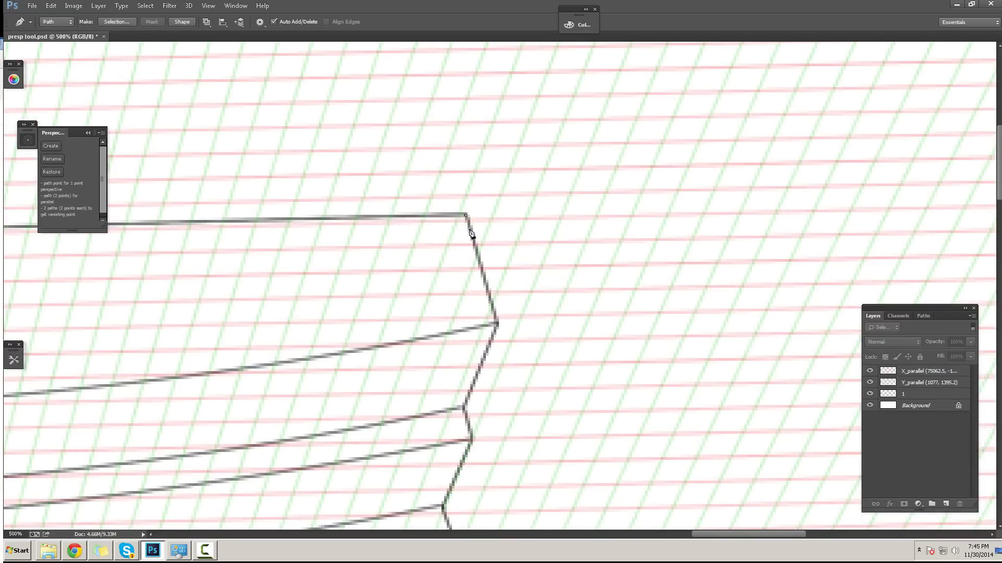
{"action": "left_click", "coordinate": [497, 324]}
- Create perspective lines from the two side-edge paths with a frequency modifier of 0.1
{"action": "scroll", "coordinate": [486, 343], "scroll_direction": "down", "scroll_amount": 1}
{"action": "scroll", "coordinate": [487, 344], "scroll_direction": "down", "scroll_amount": 4}
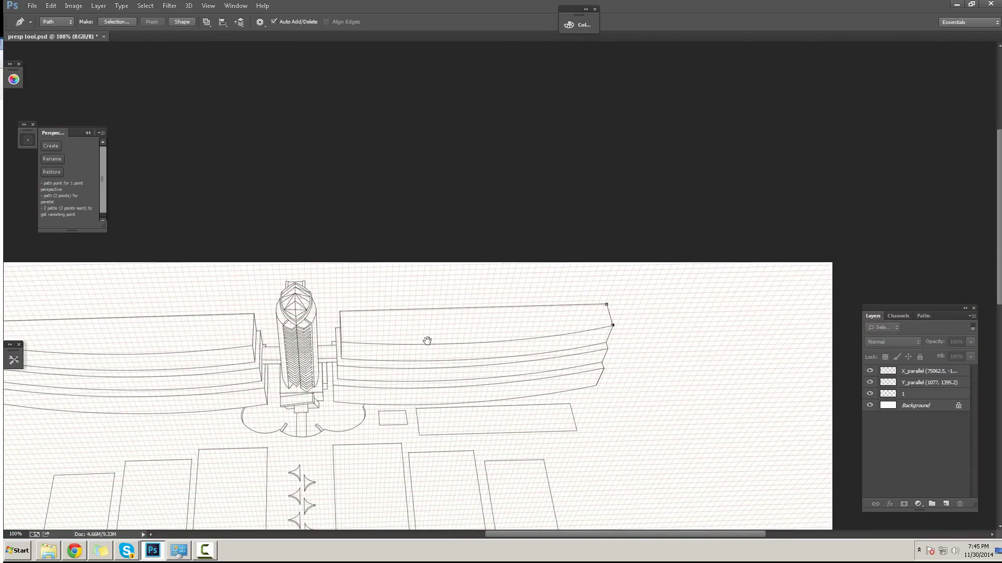
{"action": "left_click", "coordinate": [57, 146]}
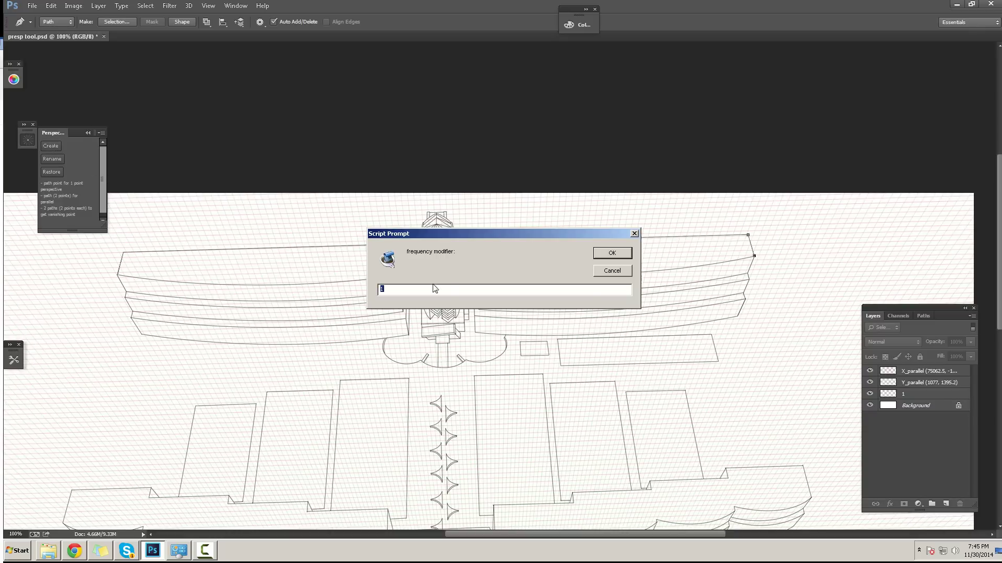
{"action": "type", "text": "0.1"}
{"action": "key", "text": "Return"}
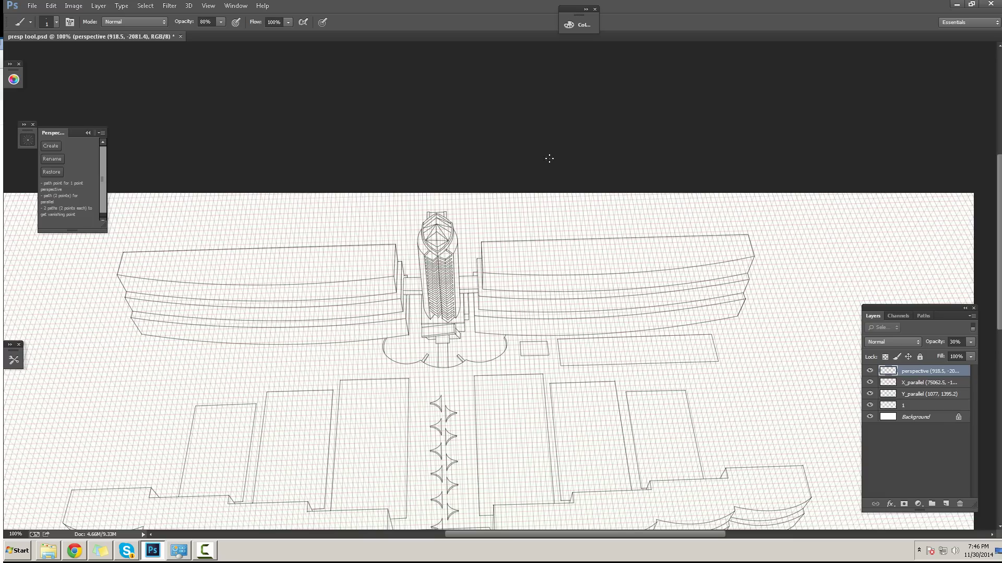
- Rename the side-edge perspective layer as the Z grid (blue)
{"action": "left_click_drag", "start_coordinate": [458, 247], "coordinate": [505, 238]}
{"action": "left_click", "coordinate": [54, 160]}
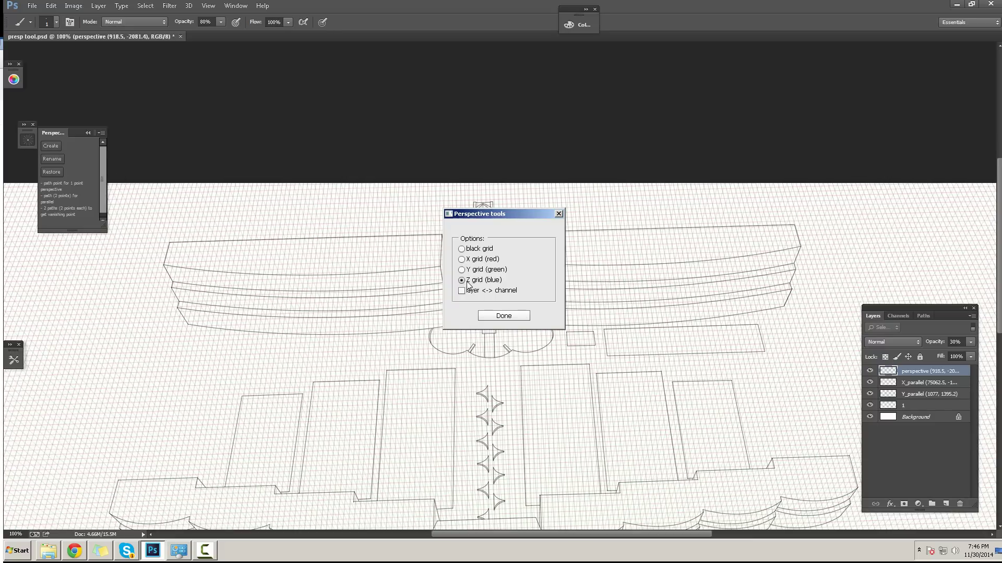
{"action": "left_click", "coordinate": [493, 317]}
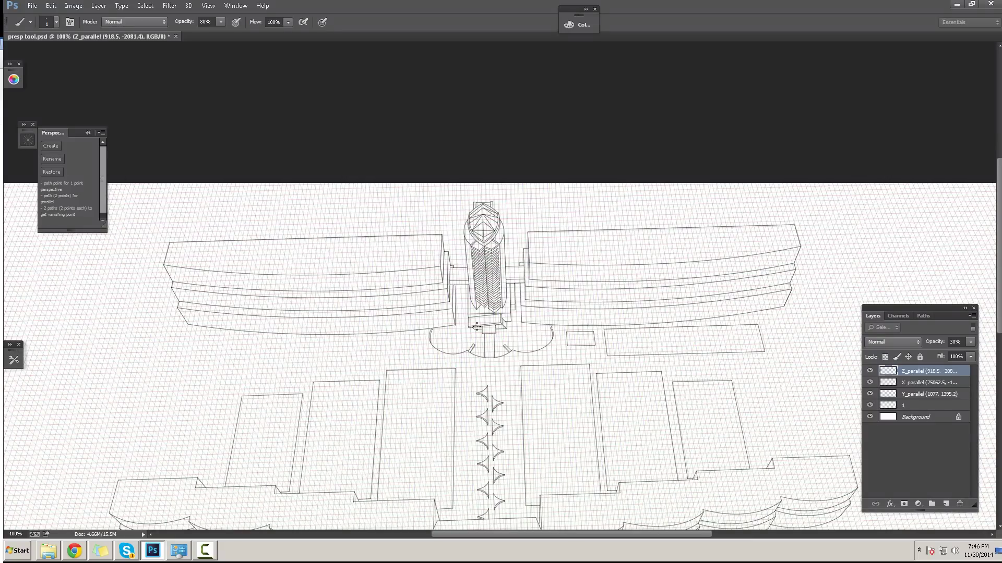
- Examine how the three combined grids align with the rear left building's edges and the whole drawing
{"action": "left_click_drag", "start_coordinate": [210, 267], "coordinate": [309, 301]}
{"action": "left_click", "coordinate": [295, 298], "text": "ctrl"}
{"action": "left_click", "coordinate": [295, 298], "text": "ctrl"}
{"action": "left_click", "coordinate": [295, 297], "text": "ctrl"}
{"action": "left_click_drag", "start_coordinate": [186, 220], "coordinate": [298, 274]}
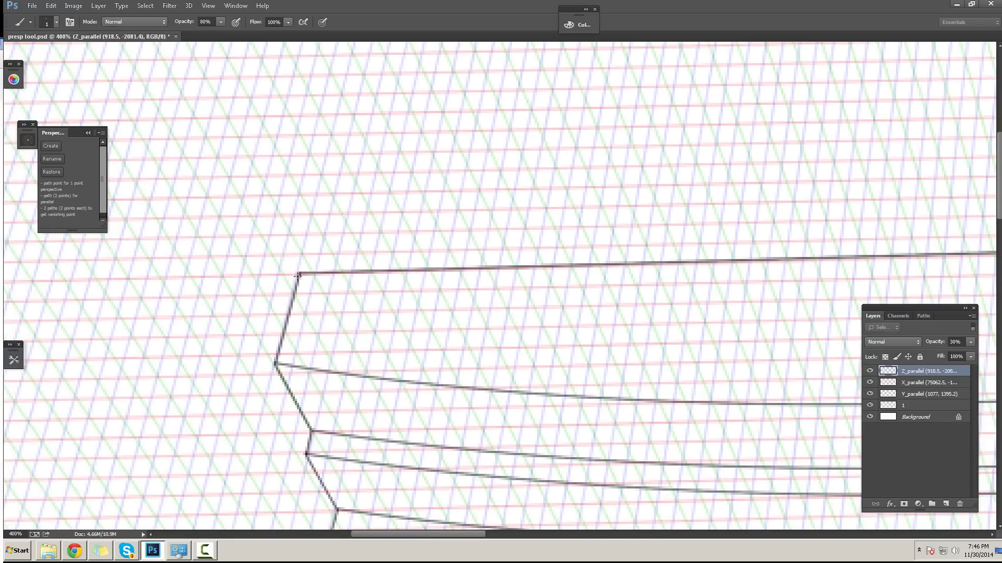
{"action": "scroll", "coordinate": [320, 301], "scroll_direction": "down", "scroll_amount": 5}
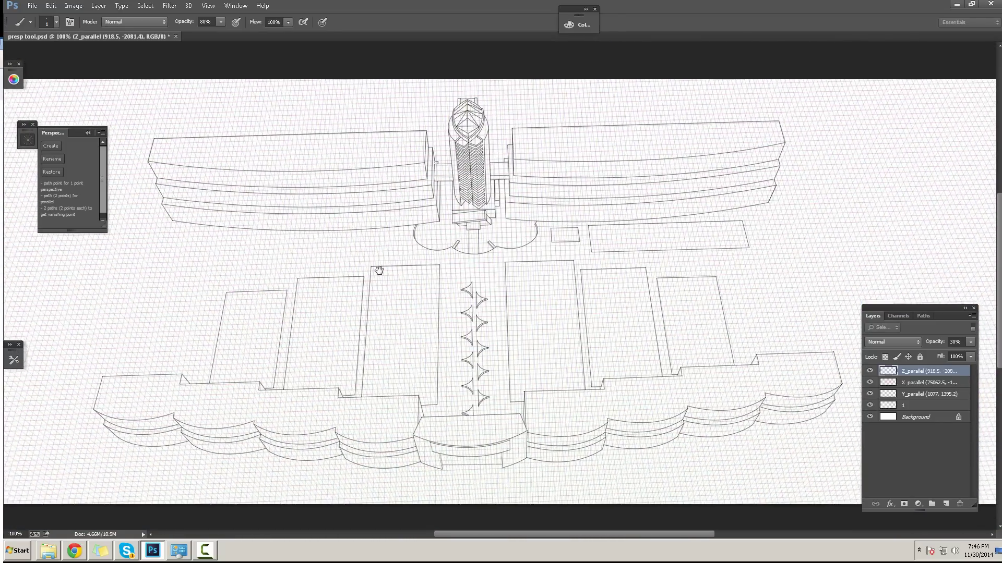
{"action": "left_click_drag", "start_coordinate": [378, 270], "coordinate": [379, 276]}
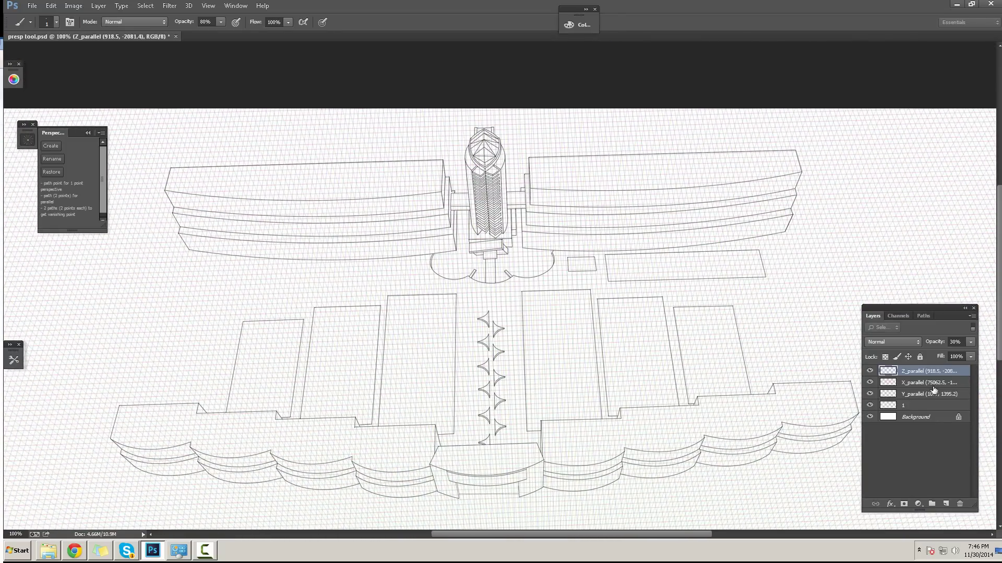
{"action": "left_click_drag", "start_coordinate": [712, 356], "coordinate": [738, 370]}
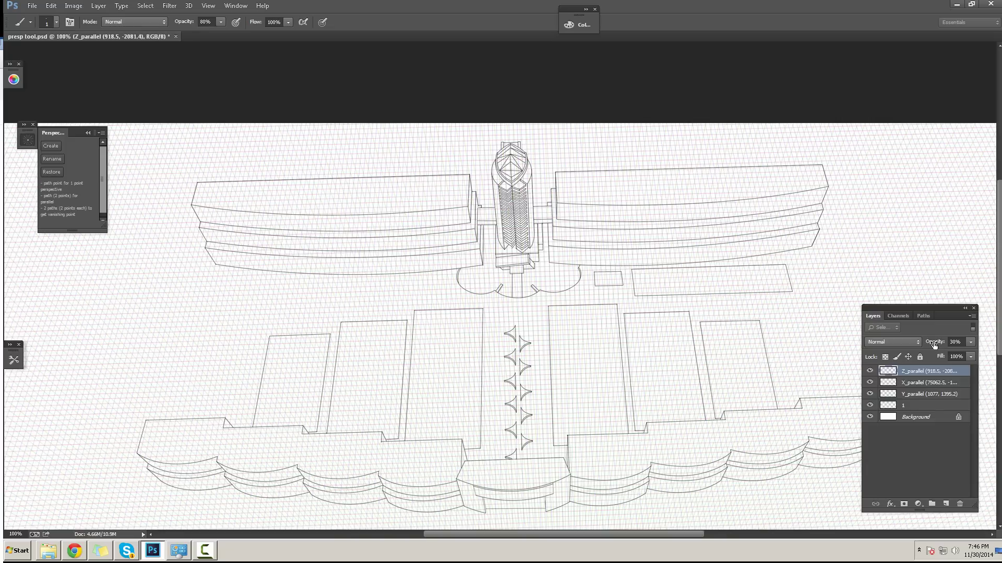
- Raise the opacity of the Z, X and Y grid layers to 100%
{"action": "left_click_drag", "start_coordinate": [934, 345], "coordinate": [960, 343]}
{"action": "left_click", "coordinate": [933, 381]}
{"action": "left_click_drag", "start_coordinate": [938, 343], "coordinate": [980, 346]}
{"action": "left_click", "coordinate": [932, 394]}
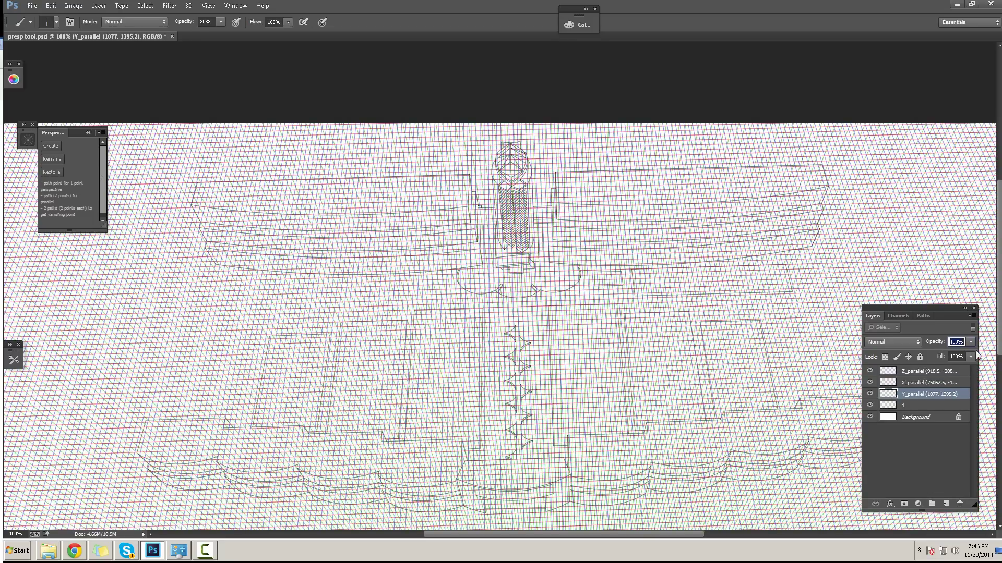
- Group the three grid layers and lower the group's opacity to about 38%
{"action": "left_click", "coordinate": [923, 371], "text": "shift"}
{"action": "key", "text": "ctrl+g"}
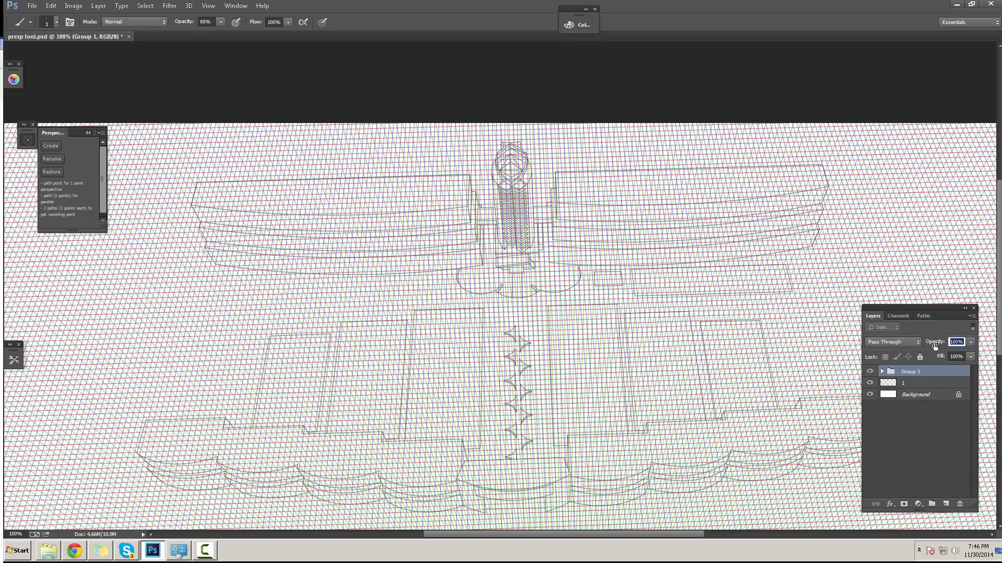
{"action": "mouse_move", "coordinate": [936, 345]}
{"action": "left_mouse_down"}
{"action": "mouse_move", "coordinate": [925, 348]}
{"action": "mouse_move", "coordinate": [941, 346]}
{"action": "left_mouse_up"}
{"action": "left_click_drag", "start_coordinate": [638, 361], "coordinate": [592, 338]}
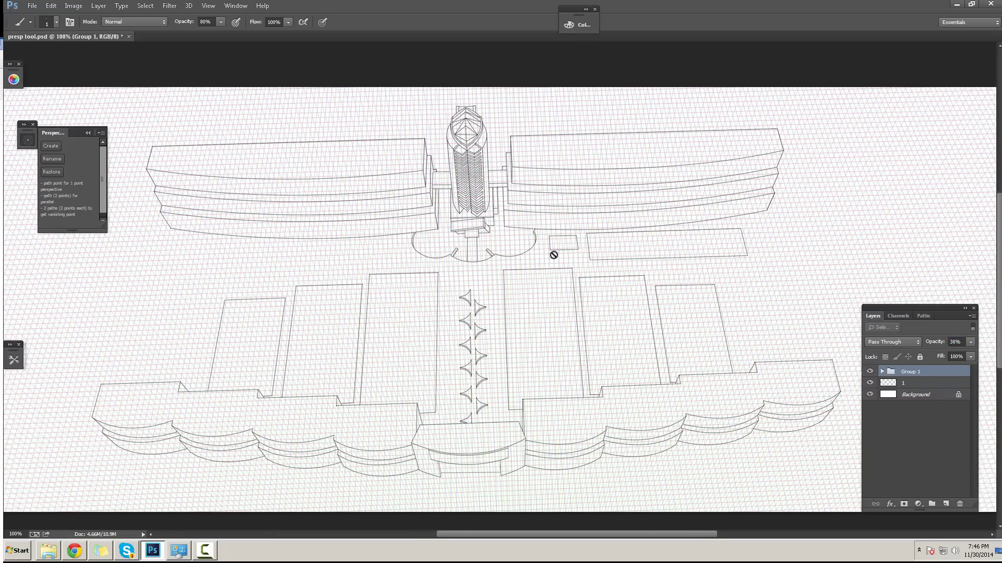
{"action": "left_click_drag", "start_coordinate": [932, 345], "coordinate": [928, 344]}
- Add a new empty layer above the grid group
{"action": "left_click", "coordinate": [945, 504]}
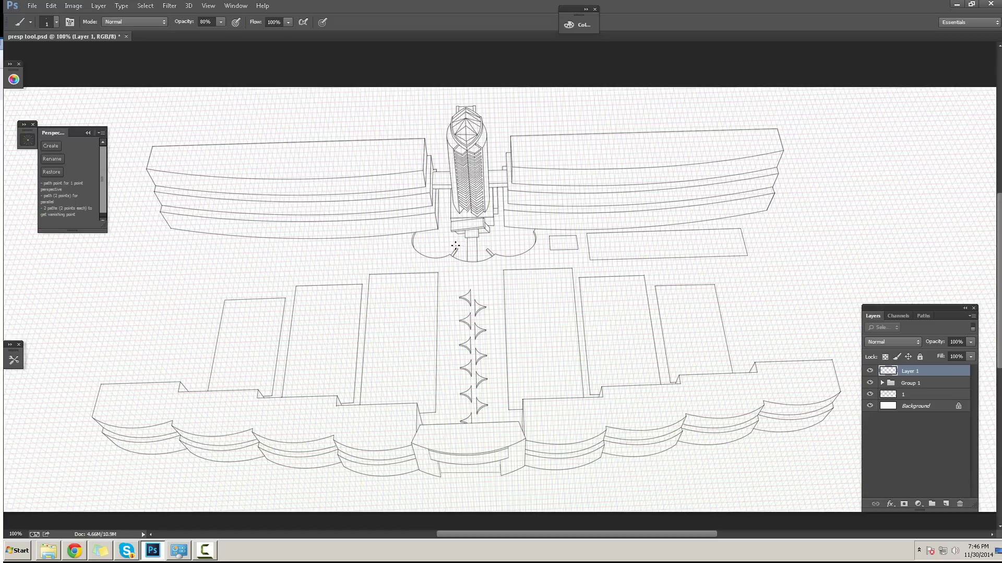
{"action": "left_click", "coordinate": [469, 270], "text": "alt"}
{"action": "left_click", "coordinate": [470, 271], "text": "ctrl"}
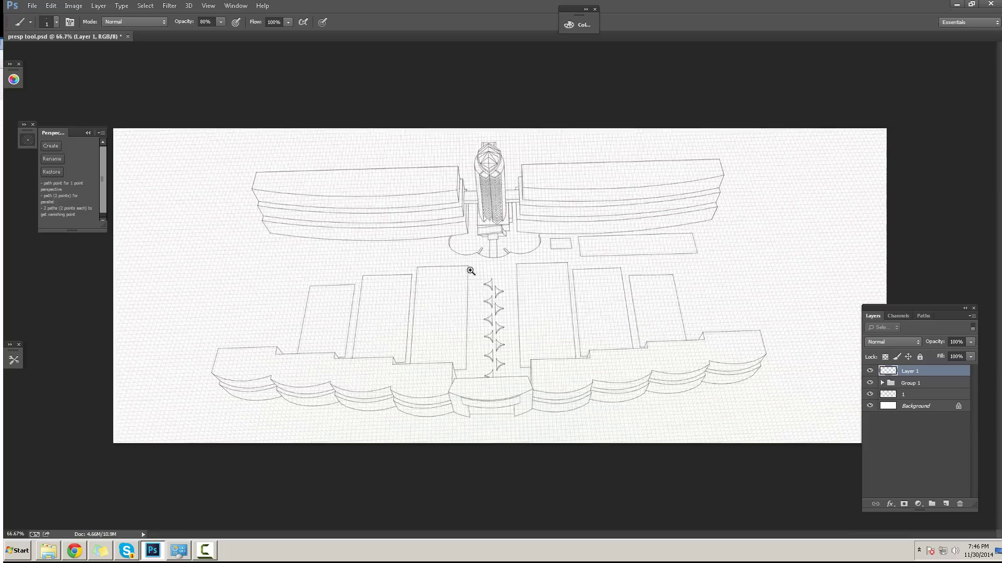
- Group the empty layer, the grid group and the line drawing layer, and hide the resulting group
{"action": "left_click", "coordinate": [930, 395], "text": "shift"}
{"action": "key", "text": "ctrl+g"}
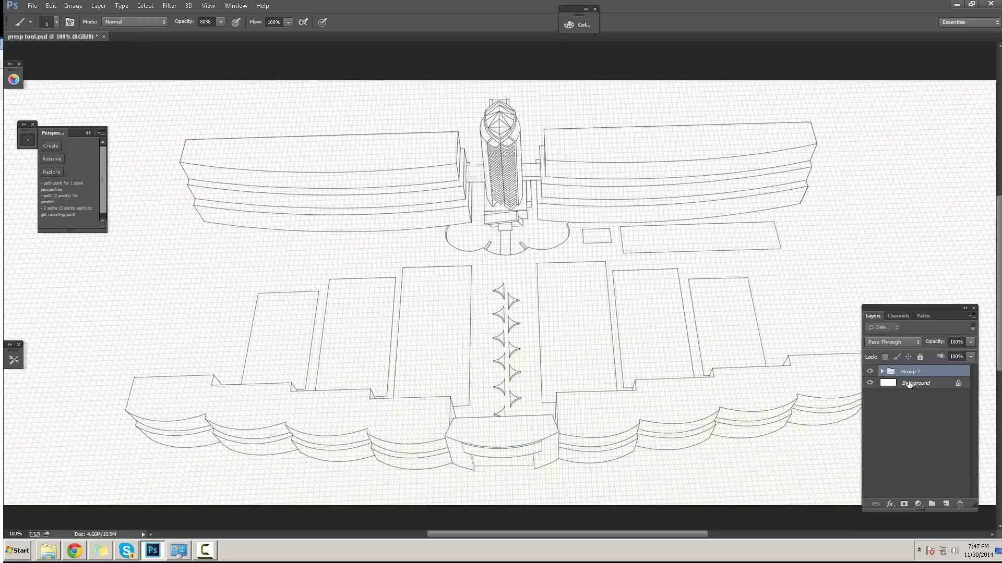
{"action": "left_click", "coordinate": [869, 372]}
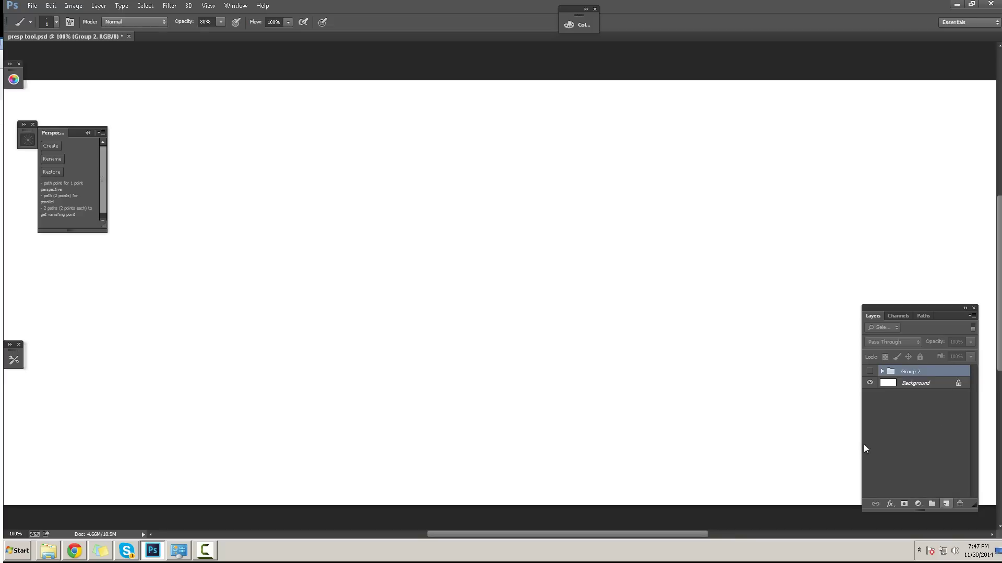
{"action": "left_click", "coordinate": [704, 405], "text": "alt"}
{"action": "key", "text": "ctrl+1"}
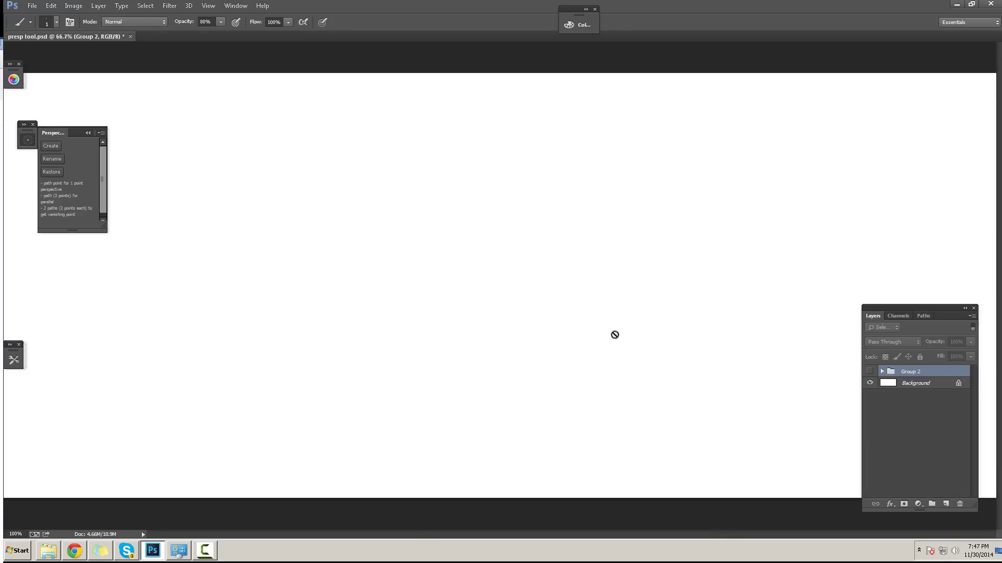
- Add a new layer and place a single Pen path point in the upper right part of the blank canvas
{"action": "left_click", "coordinate": [946, 504]}
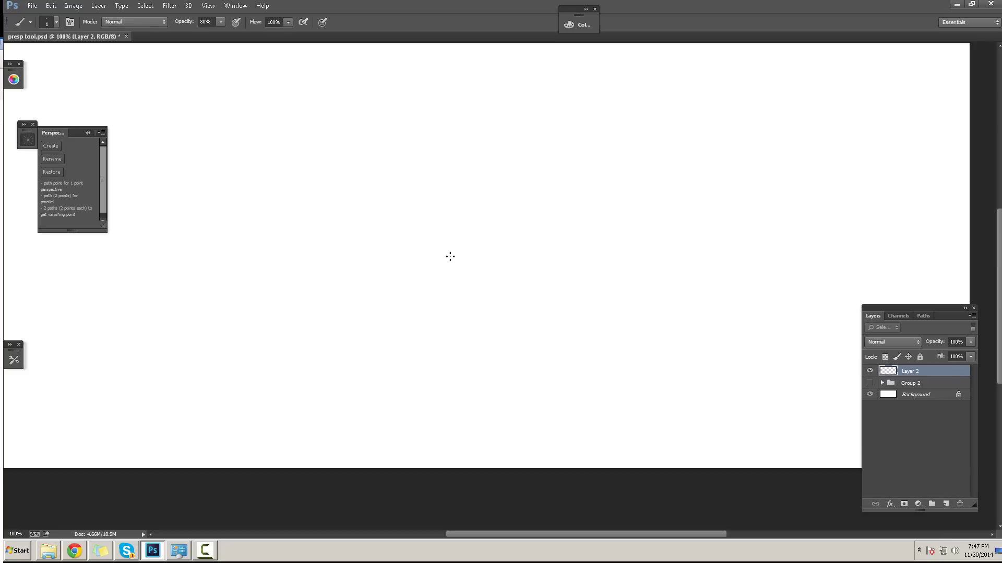
{"action": "key", "text": "p"}
{"action": "left_click_drag", "start_coordinate": [239, 203], "coordinate": [358, 232]}
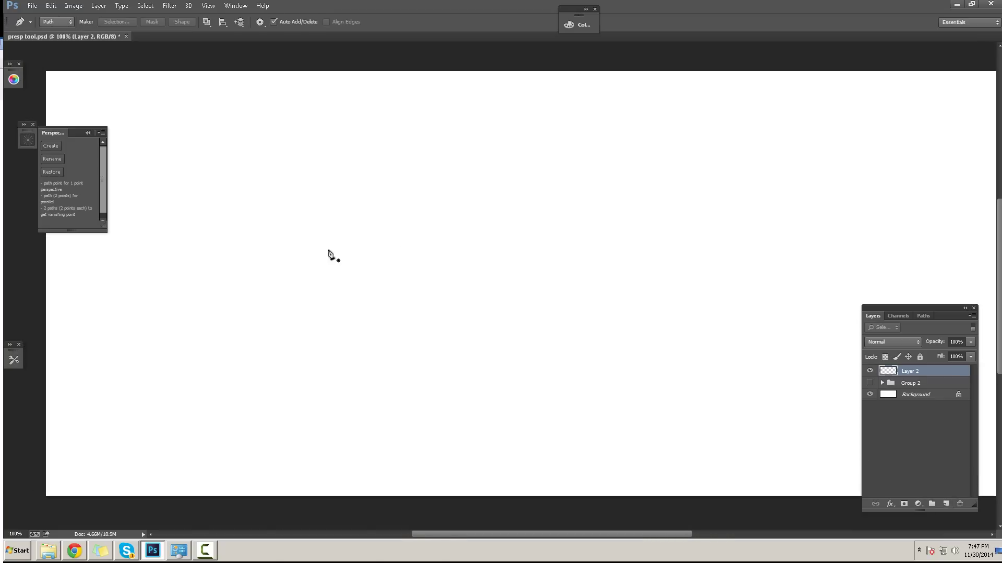
{"action": "left_click", "coordinate": [437, 254], "text": "alt"}
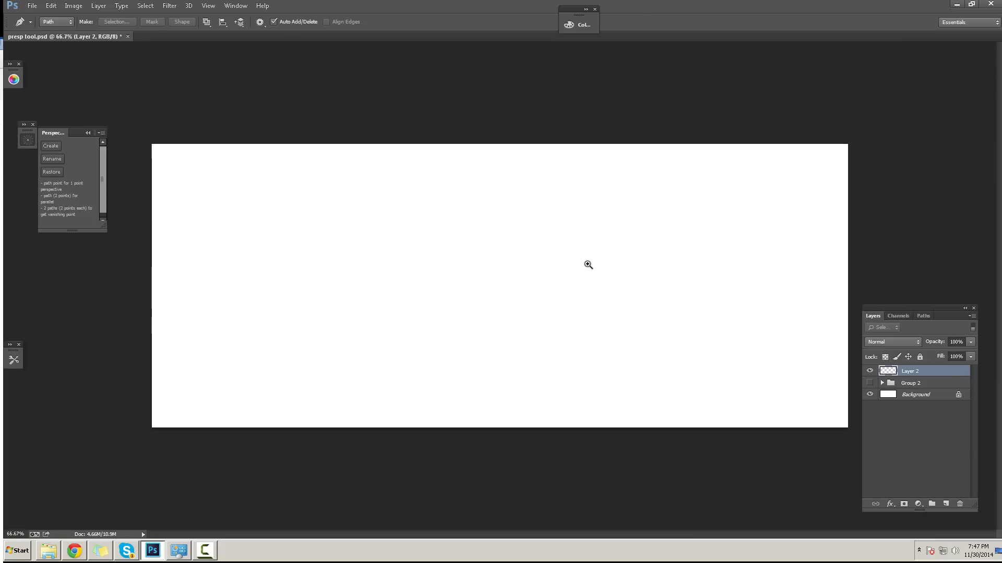
{"action": "left_click", "coordinate": [586, 262], "text": "ctrl"}
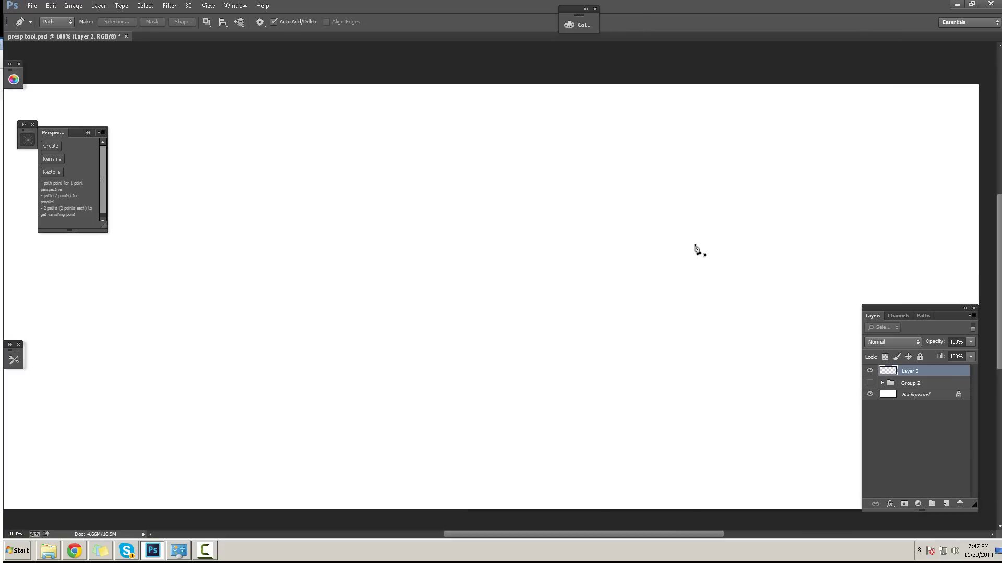
{"action": "left_click", "coordinate": [661, 226]}
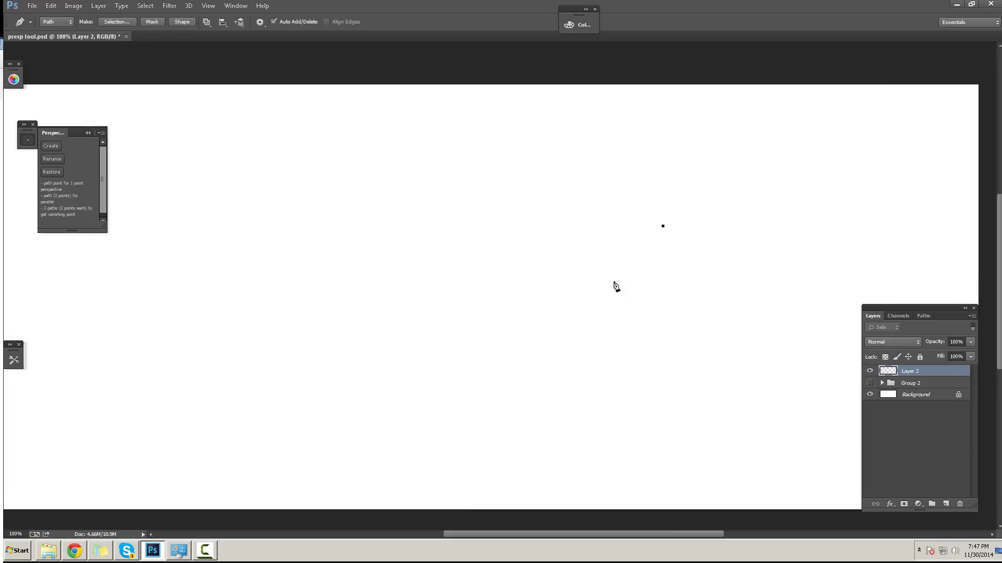
{"action": "left_click", "coordinate": [608, 277], "text": "alt"}
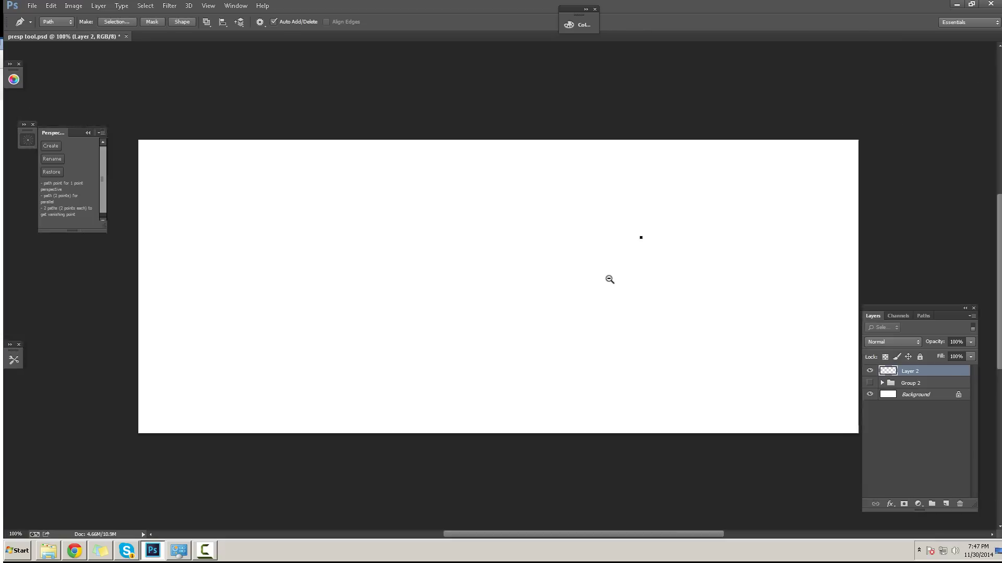
- Create one-point perspective lines from the point on the canvas with a frequency modifier of 0.5
{"action": "left_click", "coordinate": [53, 147]}
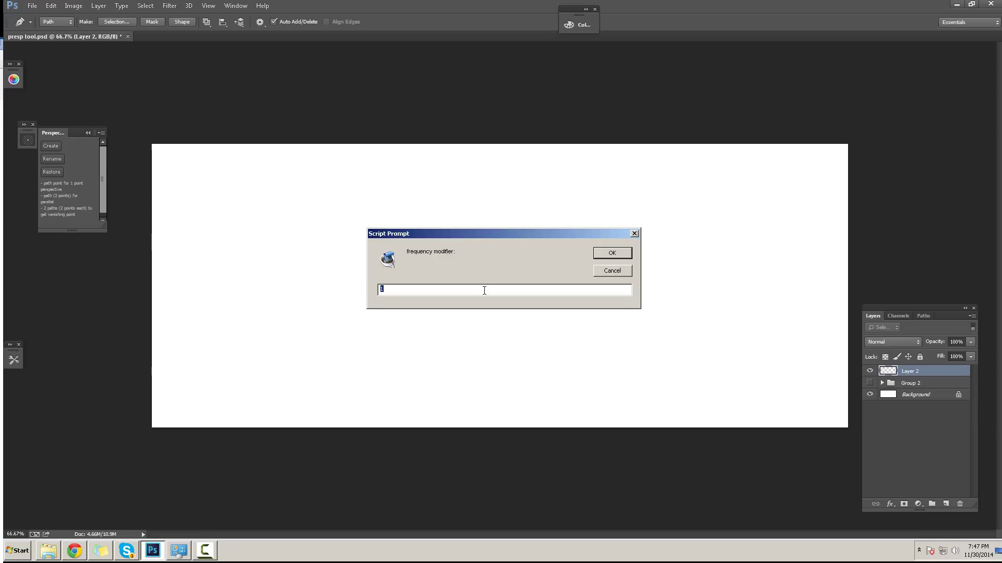
{"action": "type", "text": "0.5"}
{"action": "left_click", "coordinate": [612, 253]}
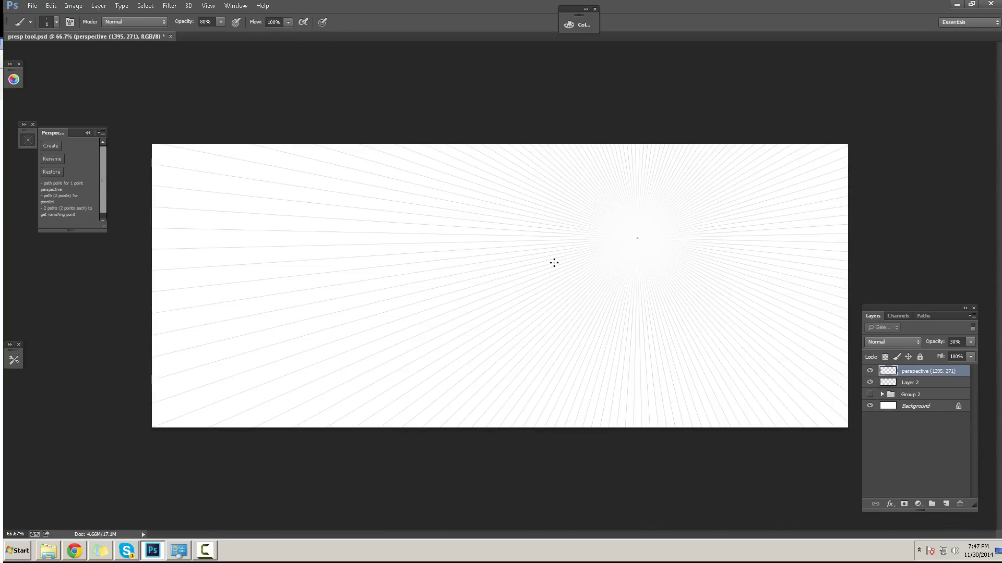
- Place a single Pen path point well above the canvas, outside its bounds, slightly right of centre
{"action": "key", "text": "ctrl+minus"}
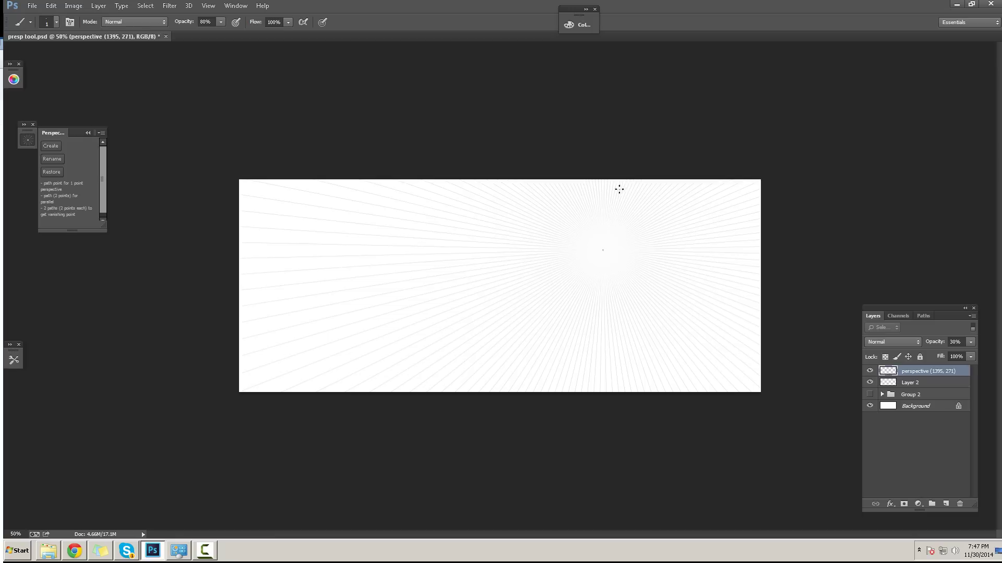
{"action": "key", "text": "p"}
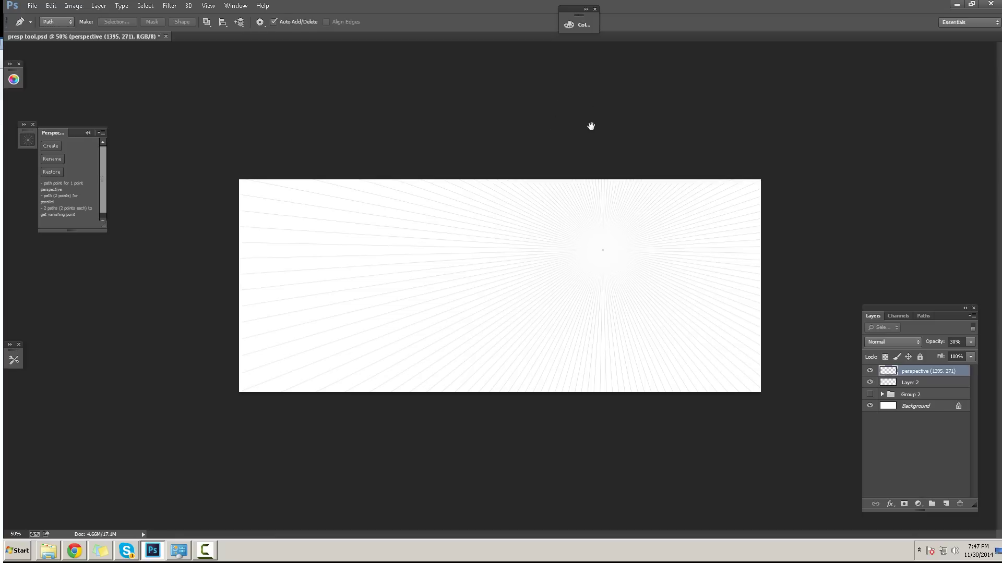
{"action": "key", "text": "ctrl+minus"}
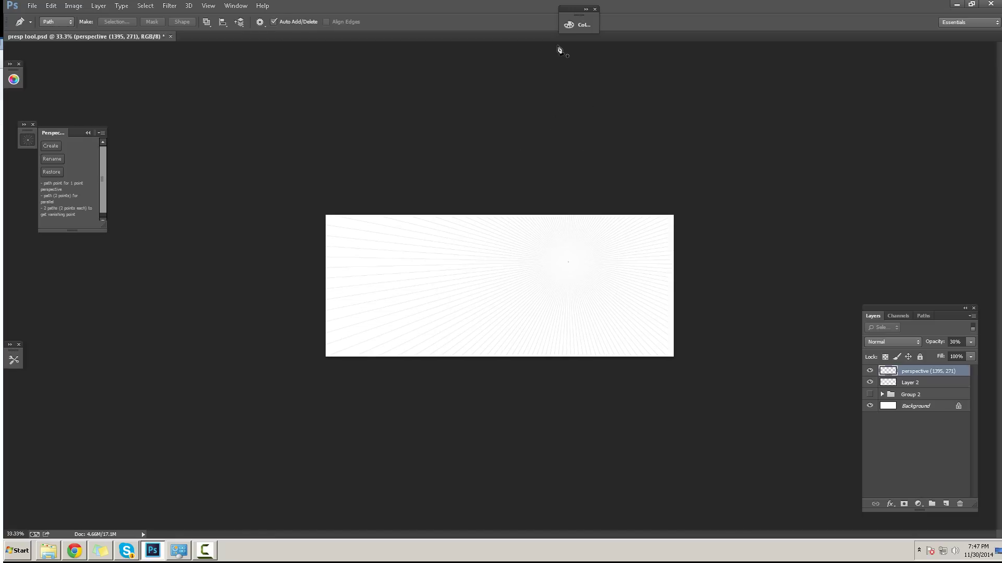
{"action": "key", "text": "ctrl+minus"}
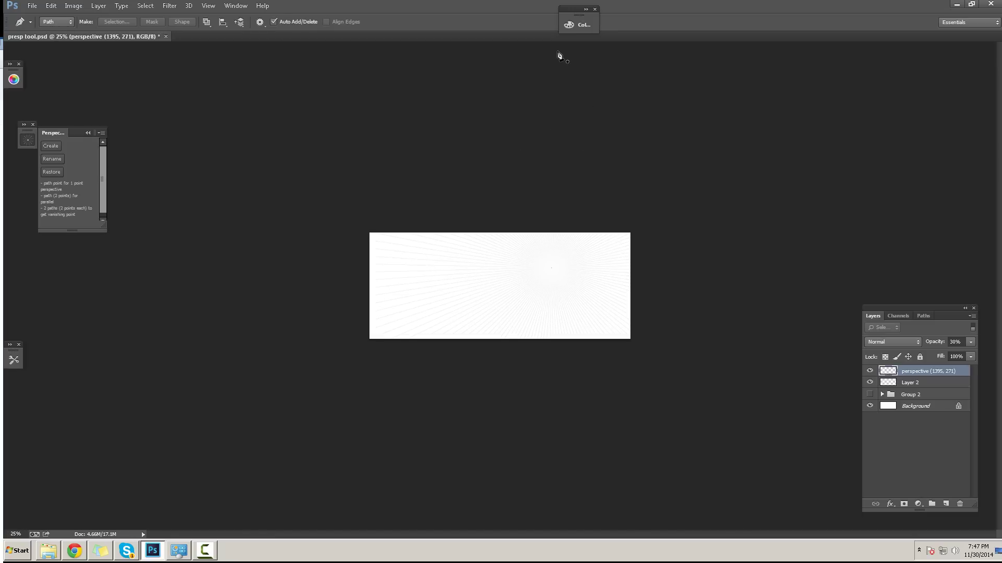
- Create perspective lines from the off-canvas point with a frequency modifier of 0.5
{"action": "left_click", "coordinate": [51, 146]}
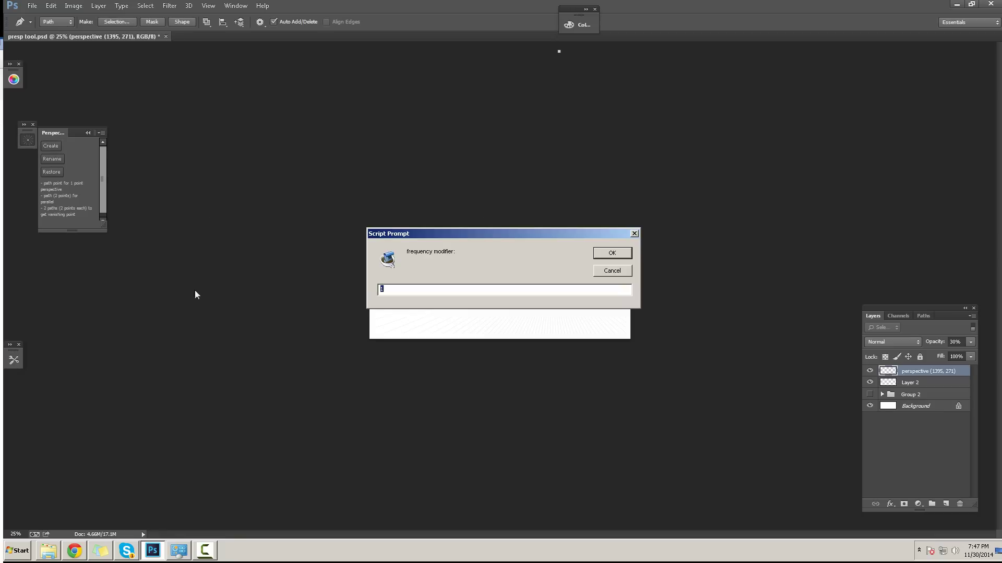
{"action": "type", "text": "0.5"}
{"action": "left_click", "coordinate": [608, 254]}
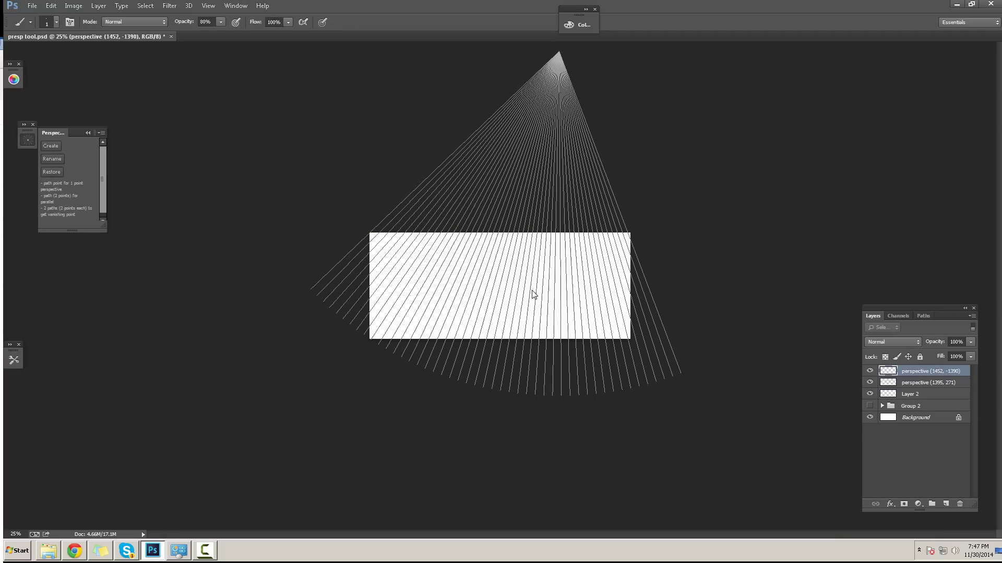
- Delete both one-point perspective line layers together with Layer 2, keeping Group 2 and the Background
{"action": "key", "text": "ctrl+plus"}
{"action": "key", "text": "ctrl+plus"}
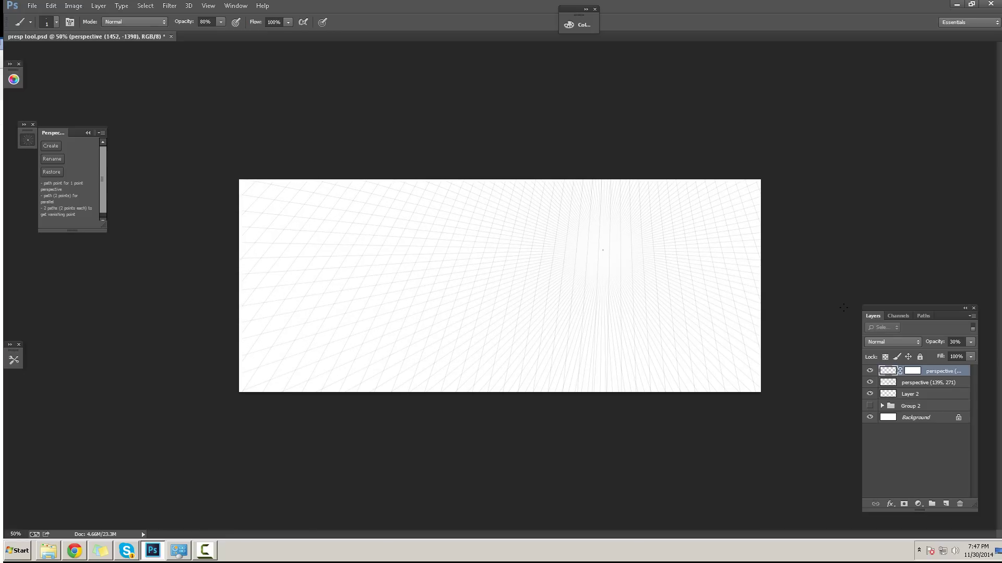
{"action": "left_click", "coordinate": [928, 394], "text": "shift"}
{"action": "left_click", "coordinate": [959, 504]}
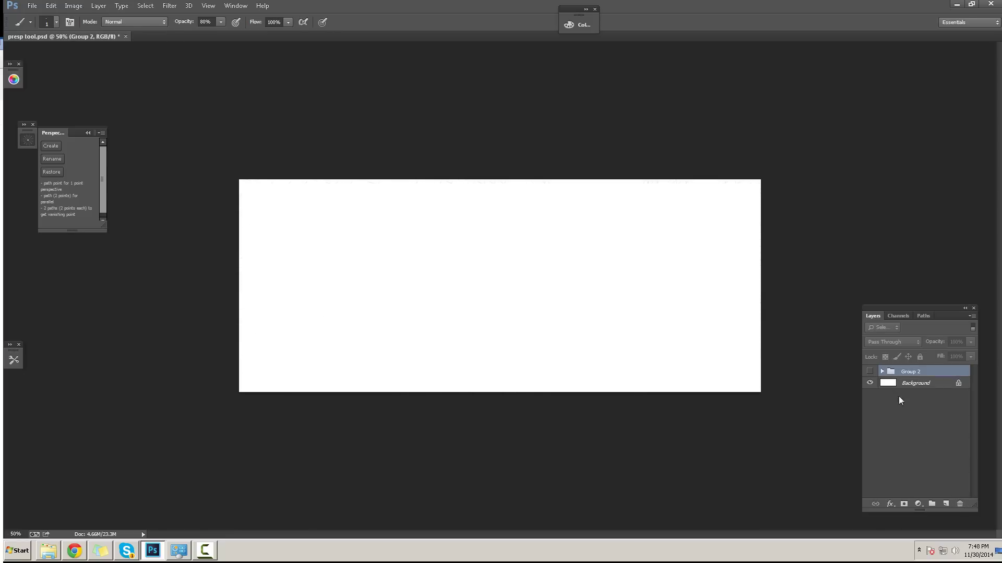
- Show Group 2 with the architectural drawing and its axis grids, and add a new layer above it
{"action": "left_click", "coordinate": [869, 371]}
{"action": "left_click", "coordinate": [322, 269]}
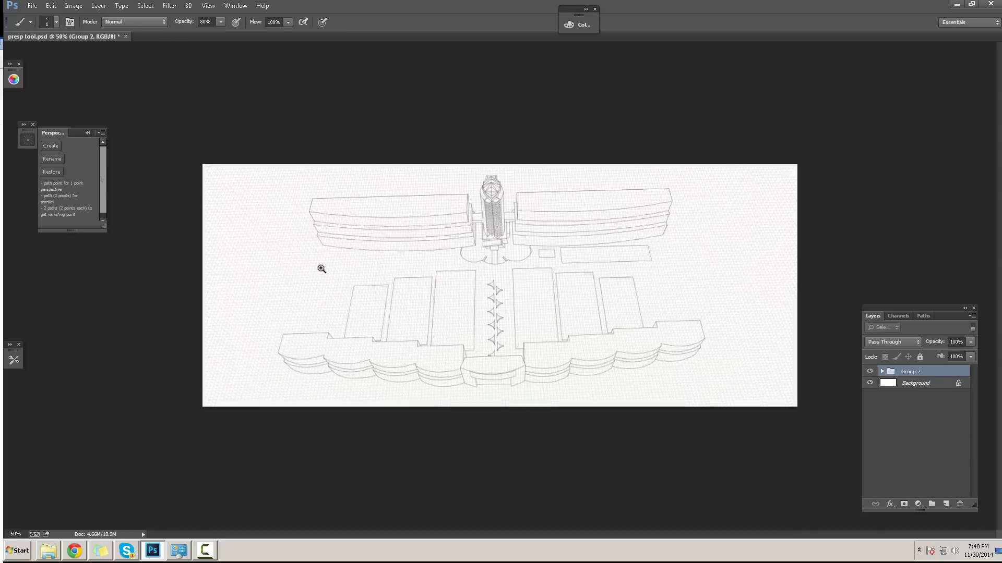
{"action": "left_click", "coordinate": [322, 268]}
{"action": "left_click_drag", "start_coordinate": [316, 277], "coordinate": [352, 301]}
{"action": "left_click_drag", "start_coordinate": [598, 318], "coordinate": [453, 257]}
{"action": "left_click_drag", "start_coordinate": [503, 281], "coordinate": [527, 334]}
{"action": "left_click_drag", "start_coordinate": [559, 234], "coordinate": [579, 208]}
{"action": "left_click", "coordinate": [945, 504]}
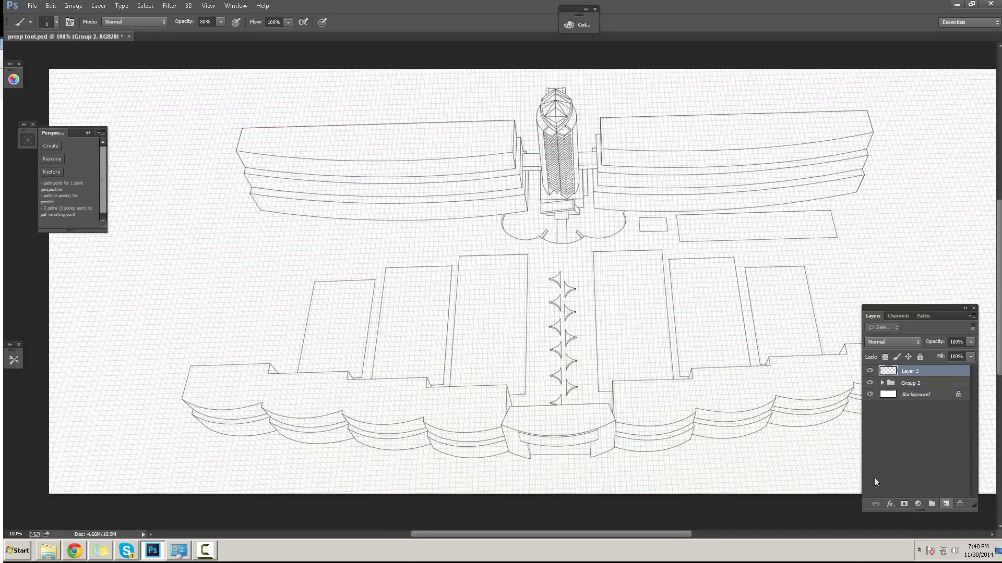
- Set the brush size to 3 and sketch a box's four-sided front face along the grid, beside the leftmost rectangular plot
{"action": "right_click", "coordinate": [262, 237]}
{"action": "key", "text": "Escape"}
{"action": "left_click_drag", "start_coordinate": [242, 301], "coordinate": [311, 281]}
{"action": "left_click", "coordinate": [291, 278], "text": "ctrl"}
{"action": "mouse_move", "coordinate": [403, 344]}
{"action": "left_mouse_down"}
{"action": "mouse_move", "coordinate": [368, 255]}
{"action": "mouse_move", "coordinate": [361, 293]}
{"action": "left_mouse_up"}
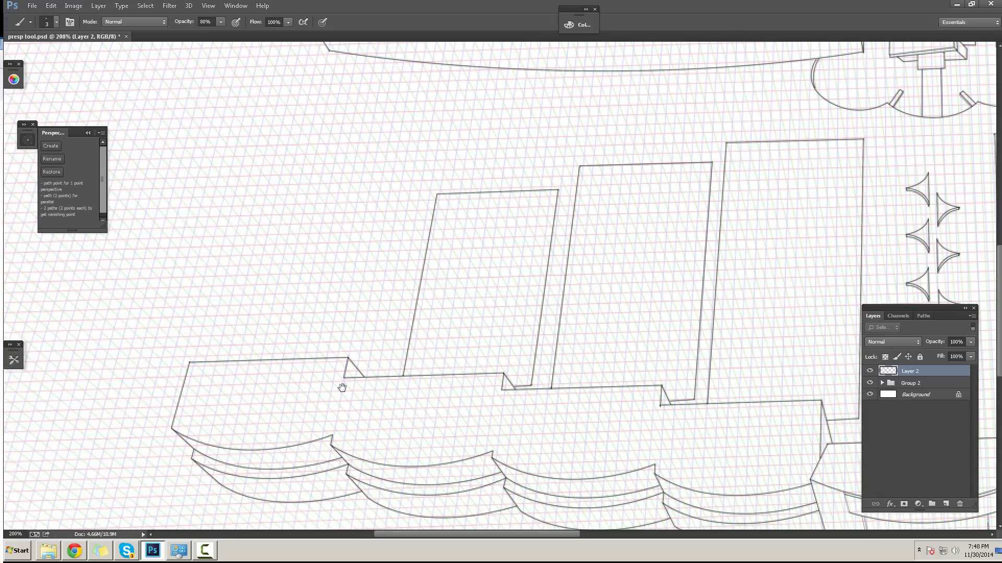
{"action": "mouse_move", "coordinate": [276, 498]}
{"action": "left_mouse_down"}
{"action": "mouse_move", "coordinate": [346, 284]}
{"action": "mouse_move", "coordinate": [390, 304]}
{"action": "mouse_move", "coordinate": [360, 425]}
{"action": "left_mouse_up"}
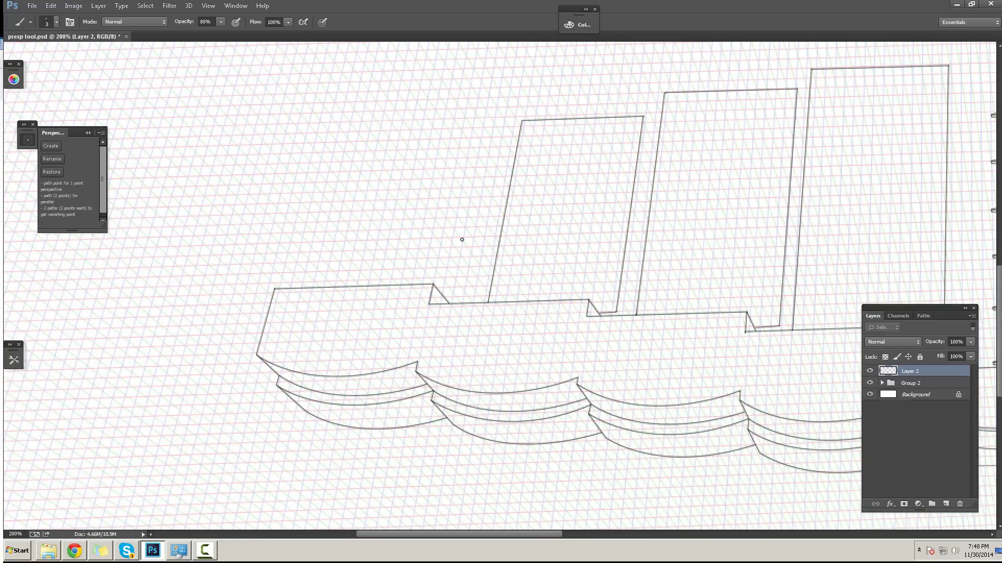
{"action": "left_click_drag", "start_coordinate": [469, 212], "coordinate": [456, 274]}
{"action": "left_click_drag", "start_coordinate": [475, 191], "coordinate": [460, 260]}
{"action": "mouse_move", "coordinate": [467, 218]}
{"action": "left_mouse_down"}
{"action": "mouse_move", "coordinate": [475, 261]}
{"action": "mouse_move", "coordinate": [395, 234]}
{"action": "left_mouse_up"}
{"action": "left_click", "coordinate": [382, 305], "text": "shift"}
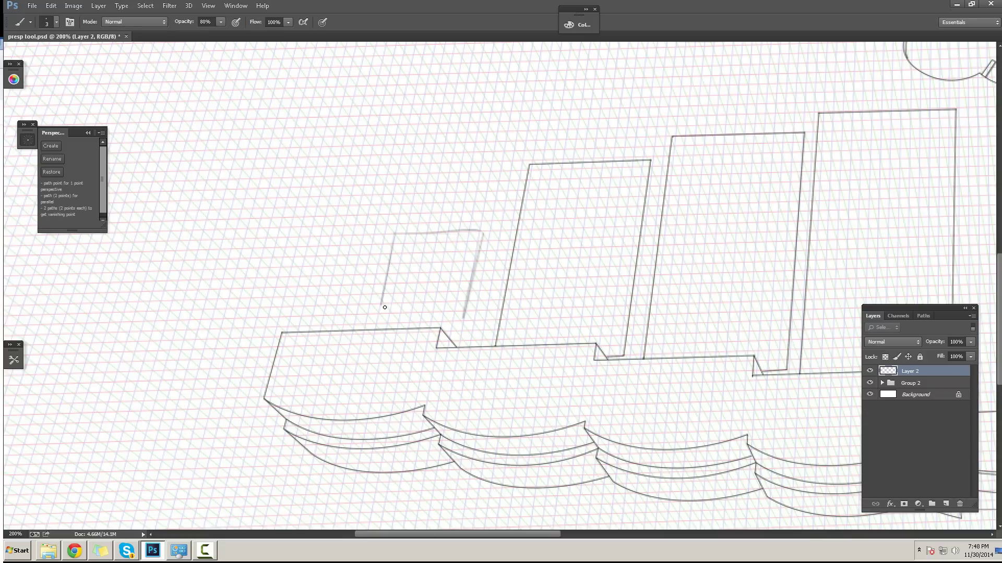
{"action": "left_click", "coordinate": [464, 299], "text": "shift"}
- Draw the box's four receding edges from the corners of the front face, slanting up and to the left
{"action": "left_click", "coordinate": [352, 180]}
{"action": "left_click", "coordinate": [395, 234], "text": "shift"}
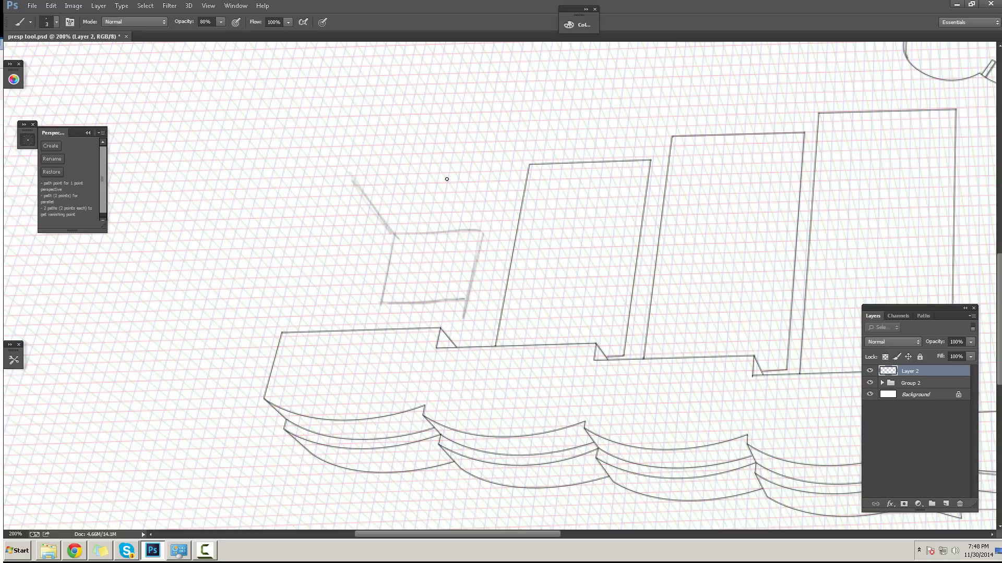
{"action": "left_click", "coordinate": [446, 179]}
{"action": "left_click", "coordinate": [483, 233], "text": "shift"}
{"action": "left_click_drag", "start_coordinate": [381, 304], "coordinate": [332, 246]}
{"action": "left_click", "coordinate": [467, 303]}
{"action": "left_click", "coordinate": [446, 279], "text": "shift"}
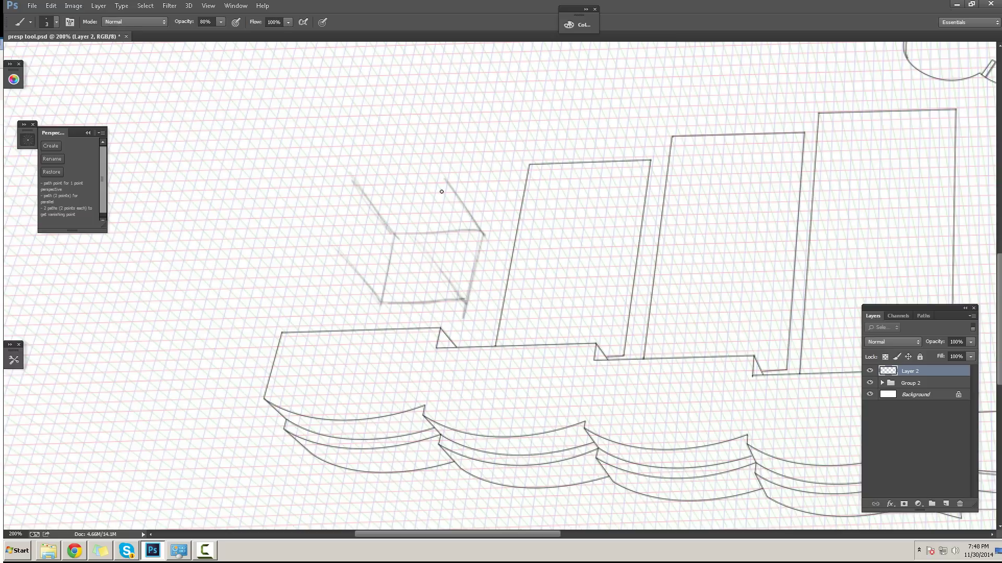
- Connect the ends of the receding edges to complete the box's back face, following the grid directions
{"action": "mouse_move", "coordinate": [433, 251]}
{"action": "left_mouse_down"}
{"action": "mouse_move", "coordinate": [445, 186]}
{"action": "mouse_move", "coordinate": [432, 261]}
{"action": "mouse_move", "coordinate": [465, 237]}
{"action": "mouse_move", "coordinate": [445, 159]}
{"action": "mouse_move", "coordinate": [430, 234]}
{"action": "mouse_move", "coordinate": [447, 153]}
{"action": "mouse_move", "coordinate": [432, 231]}
{"action": "left_mouse_up"}
{"action": "left_click", "coordinate": [519, 241]}
{"action": "left_click", "coordinate": [449, 240], "text": "shift"}
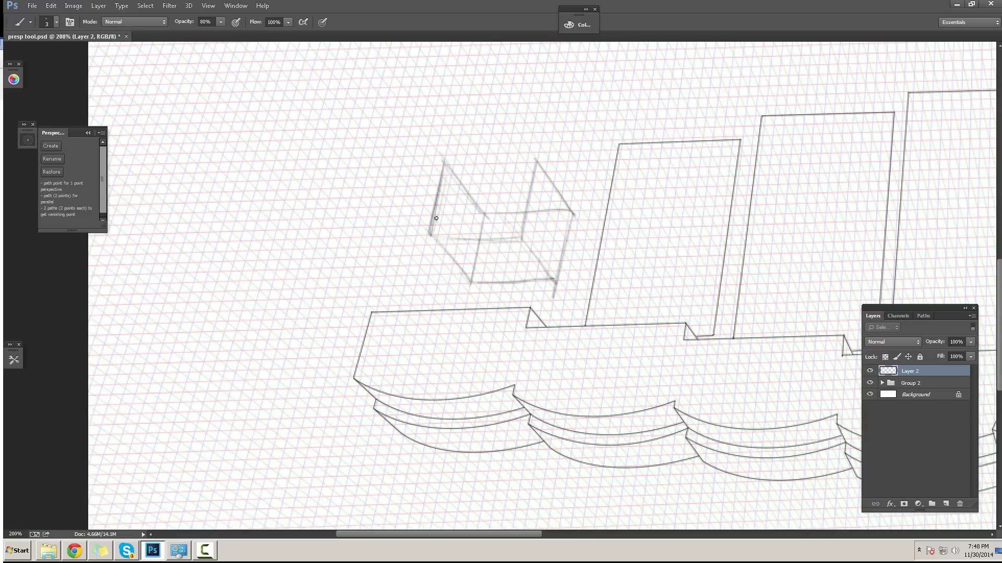
{"action": "mouse_move", "coordinate": [447, 164]}
{"action": "left_mouse_down"}
{"action": "mouse_move", "coordinate": [433, 240]}
{"action": "mouse_move", "coordinate": [517, 238]}
{"action": "left_mouse_up"}
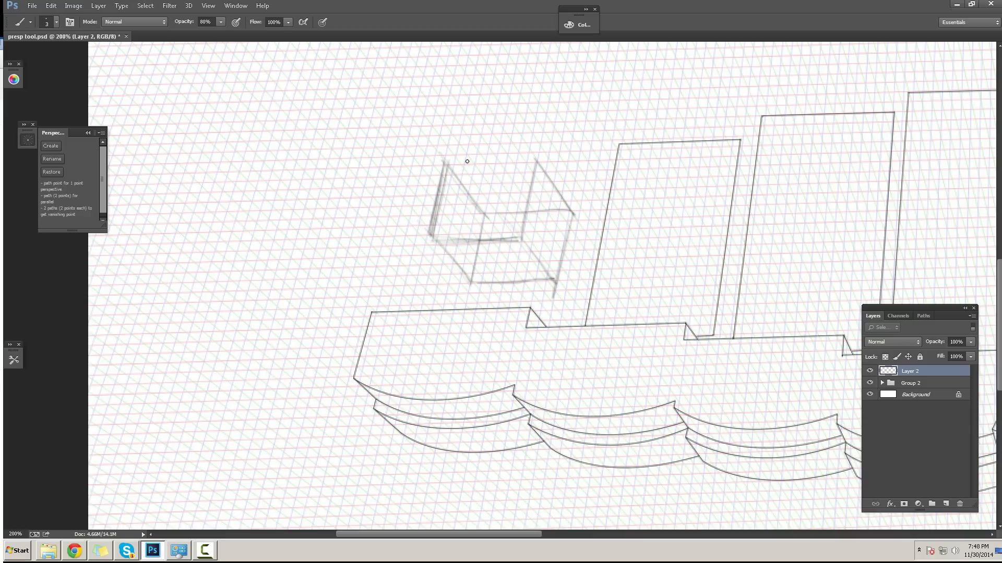
{"action": "mouse_move", "coordinate": [535, 160]}
{"action": "left_mouse_down"}
{"action": "mouse_move", "coordinate": [445, 162]}
{"action": "mouse_move", "coordinate": [540, 159]}
{"action": "left_mouse_up"}
- Sketch a small pyramid along the grid lines on the roof of the upper right building, near its outer end
{"action": "left_click", "coordinate": [551, 163], "text": "alt"}
{"action": "left_click_drag", "start_coordinate": [521, 219], "coordinate": [376, 316]}
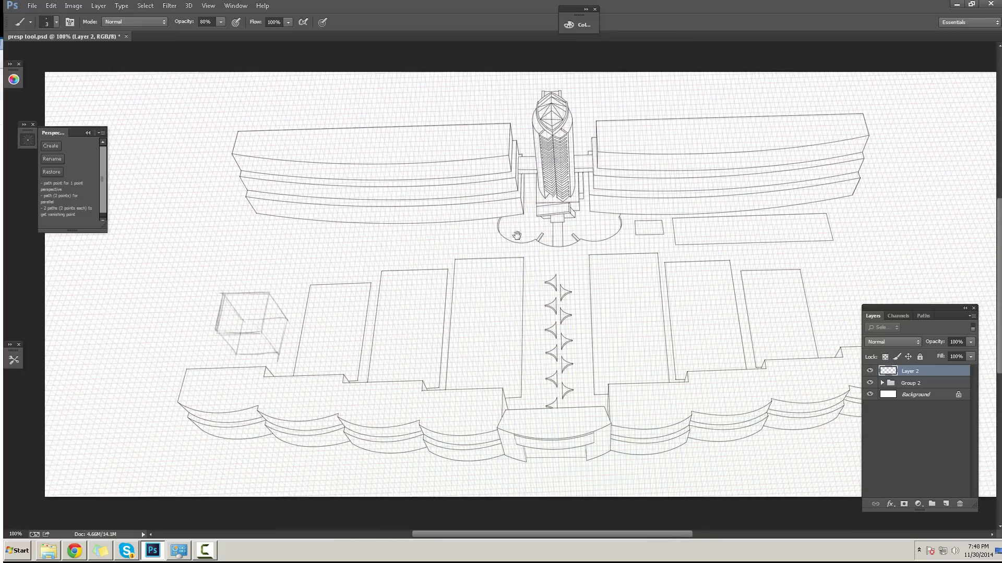
{"action": "left_click_drag", "start_coordinate": [517, 235], "coordinate": [469, 344]}
{"action": "mouse_move", "coordinate": [597, 306]}
{"action": "left_mouse_down"}
{"action": "mouse_move", "coordinate": [445, 239]}
{"action": "mouse_move", "coordinate": [458, 272]}
{"action": "left_mouse_up"}
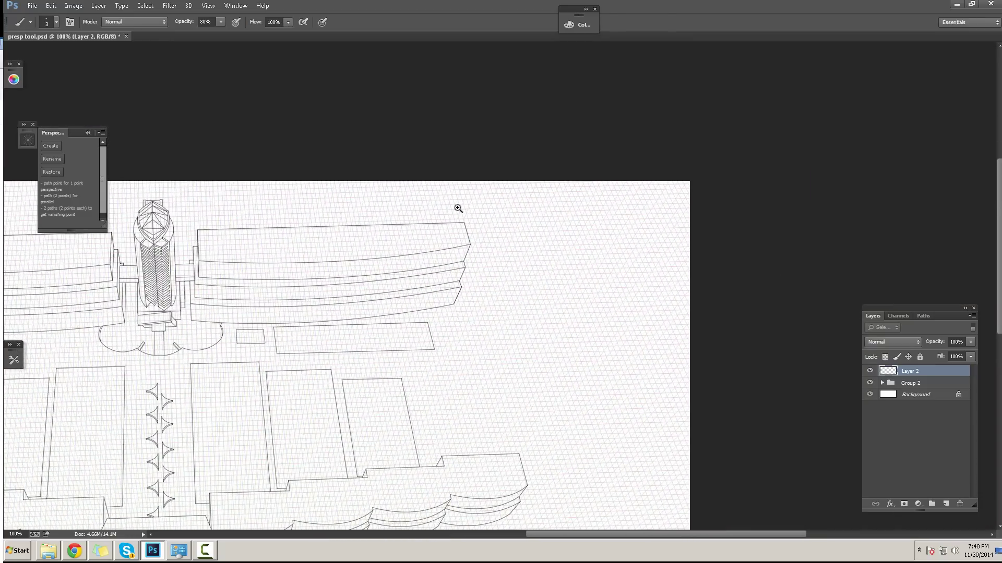
{"action": "scroll", "coordinate": [459, 212], "scroll_direction": "up", "scroll_amount": 2}
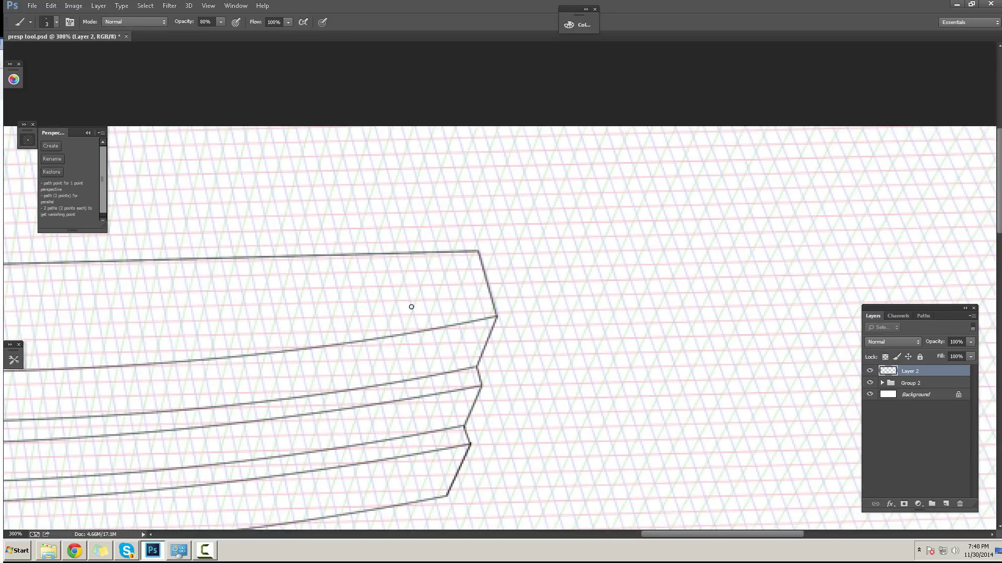
{"action": "left_click_drag", "start_coordinate": [411, 307], "coordinate": [400, 259]}
{"action": "mouse_move", "coordinate": [413, 307]}
{"action": "left_mouse_down"}
{"action": "mouse_move", "coordinate": [462, 302]}
{"action": "mouse_move", "coordinate": [453, 307]}
{"action": "left_mouse_up"}
{"action": "left_click_drag", "start_coordinate": [436, 257], "coordinate": [453, 307]}
{"action": "mouse_move", "coordinate": [436, 249]}
{"action": "left_mouse_down"}
{"action": "mouse_move", "coordinate": [453, 307]}
{"action": "mouse_move", "coordinate": [435, 249]}
{"action": "left_mouse_up"}
{"action": "mouse_move", "coordinate": [411, 306]}
{"action": "left_mouse_down"}
{"action": "mouse_move", "coordinate": [436, 251]}
{"action": "mouse_move", "coordinate": [425, 309]}
{"action": "mouse_move", "coordinate": [455, 306]}
{"action": "left_mouse_up"}
{"action": "left_click_drag", "start_coordinate": [436, 256], "coordinate": [453, 305]}
{"action": "mouse_move", "coordinate": [462, 320]}
{"action": "left_mouse_down"}
{"action": "mouse_move", "coordinate": [477, 340]}
{"action": "mouse_move", "coordinate": [523, 273]}
{"action": "mouse_move", "coordinate": [557, 276]}
{"action": "left_mouse_up"}
{"action": "scroll", "coordinate": [557, 277], "scroll_direction": "up", "scroll_amount": 1}
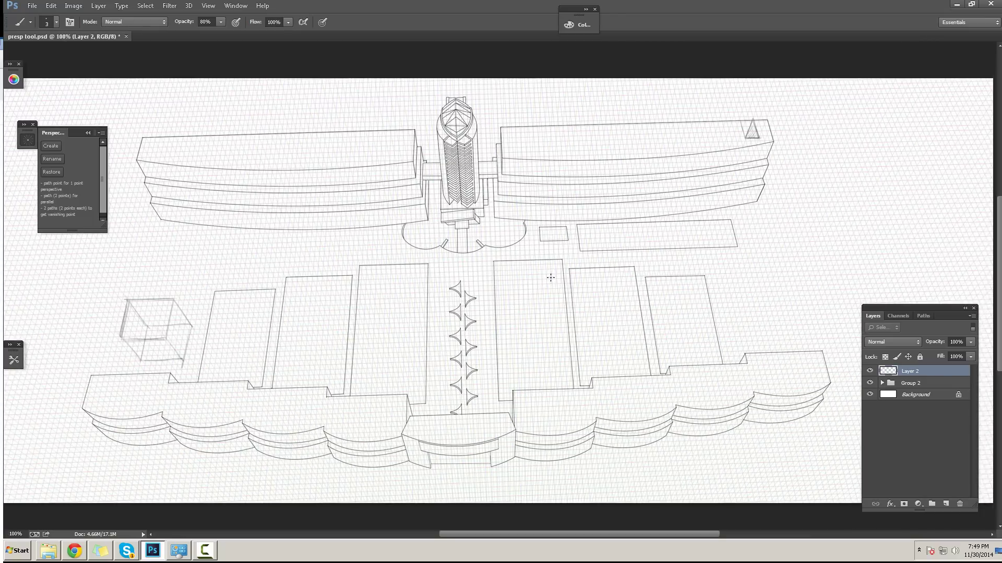